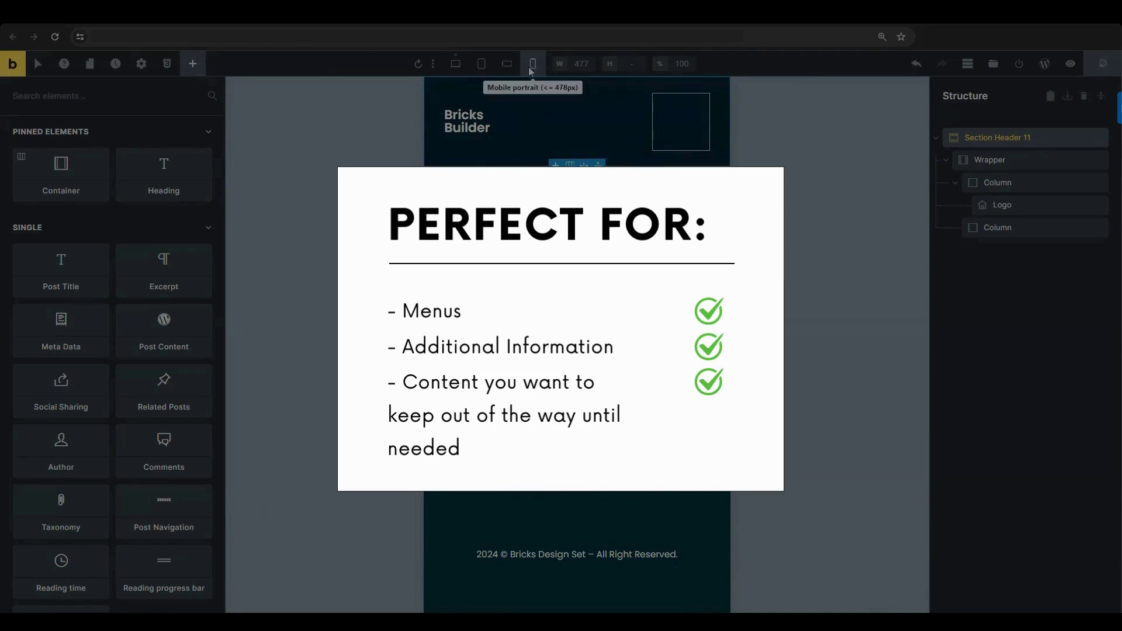
Select the empty second column of Section Header 11.
click(992, 227)
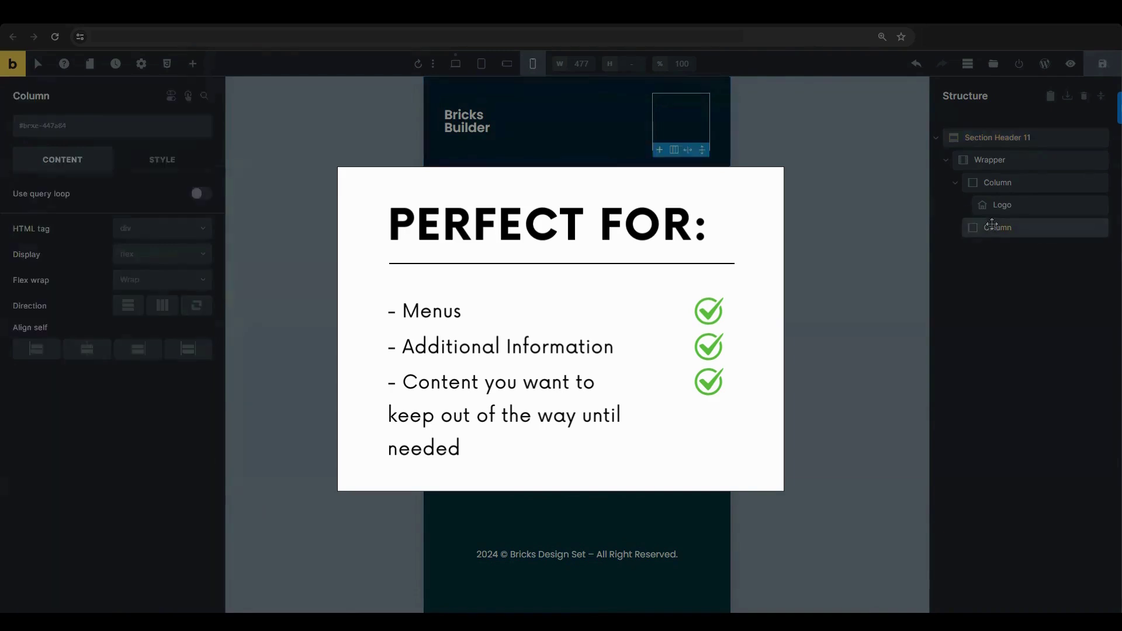
Add a Toggle element to the header's right column.
click(193, 65)
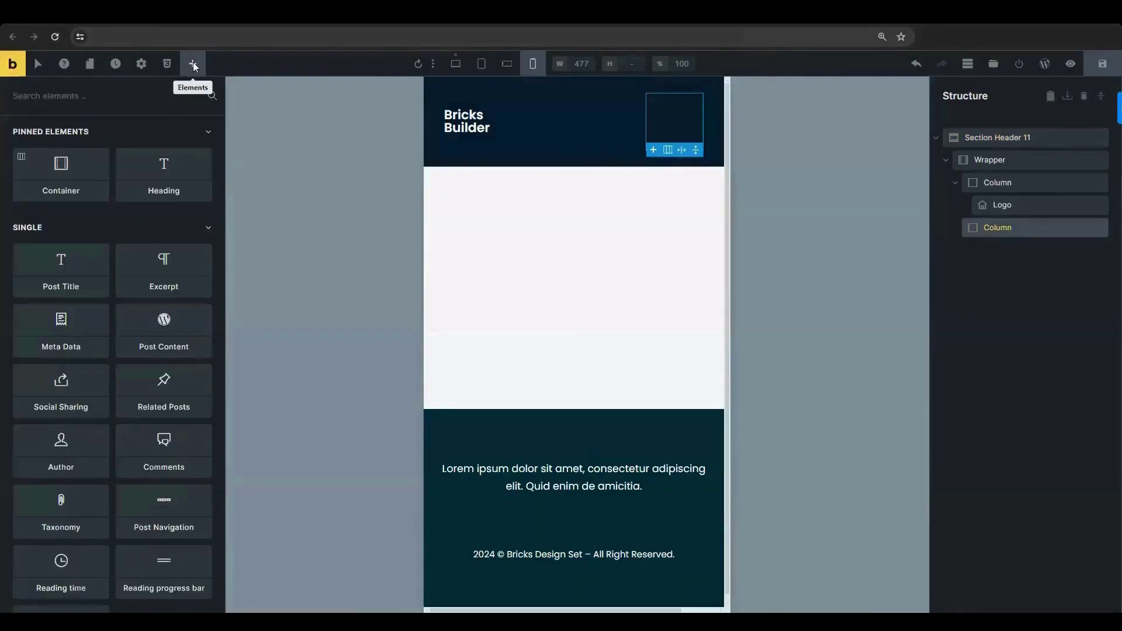
text(togg)
click(75, 141)
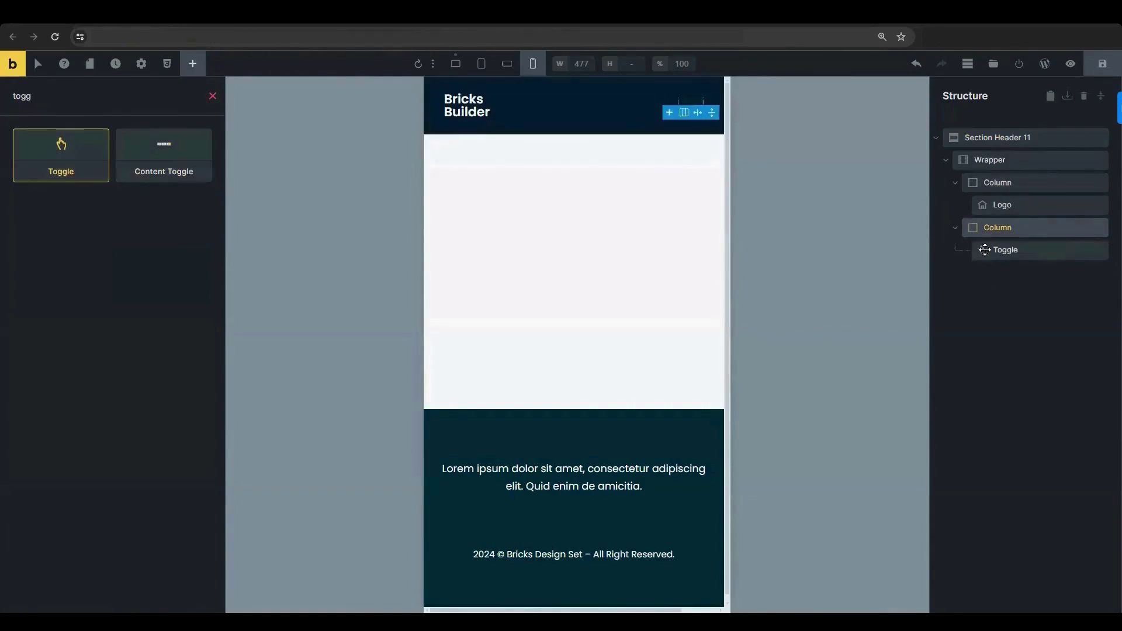
Set the toggle's bar colour to the white preset #f5f5f5.
click(985, 250)
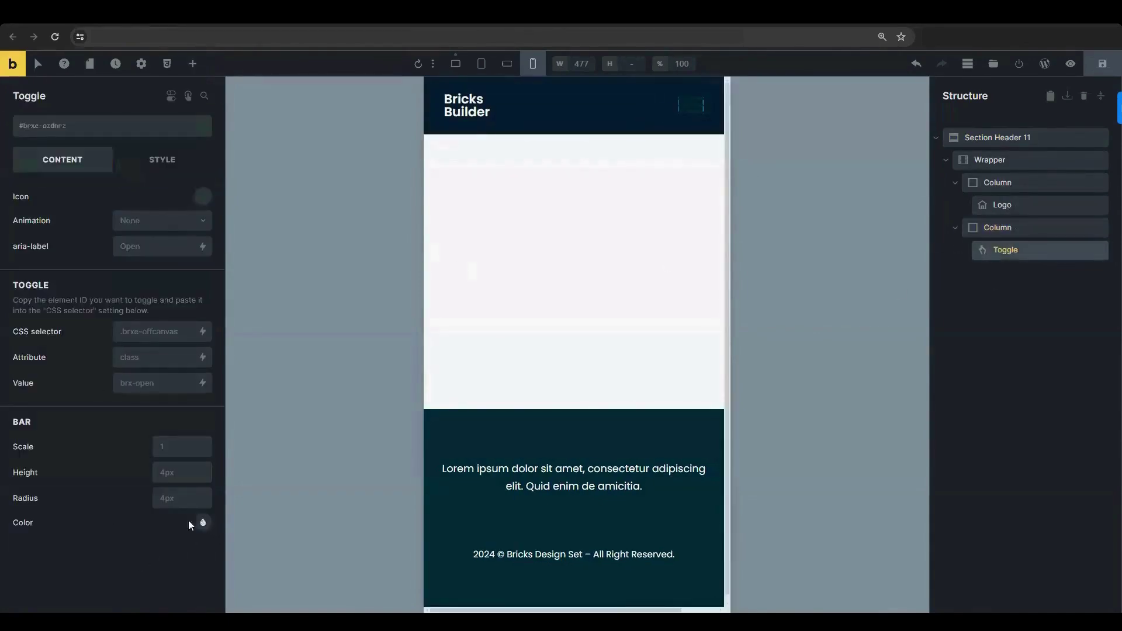
click(201, 522)
click(57, 554)
scroll(88, 385, down, 2)
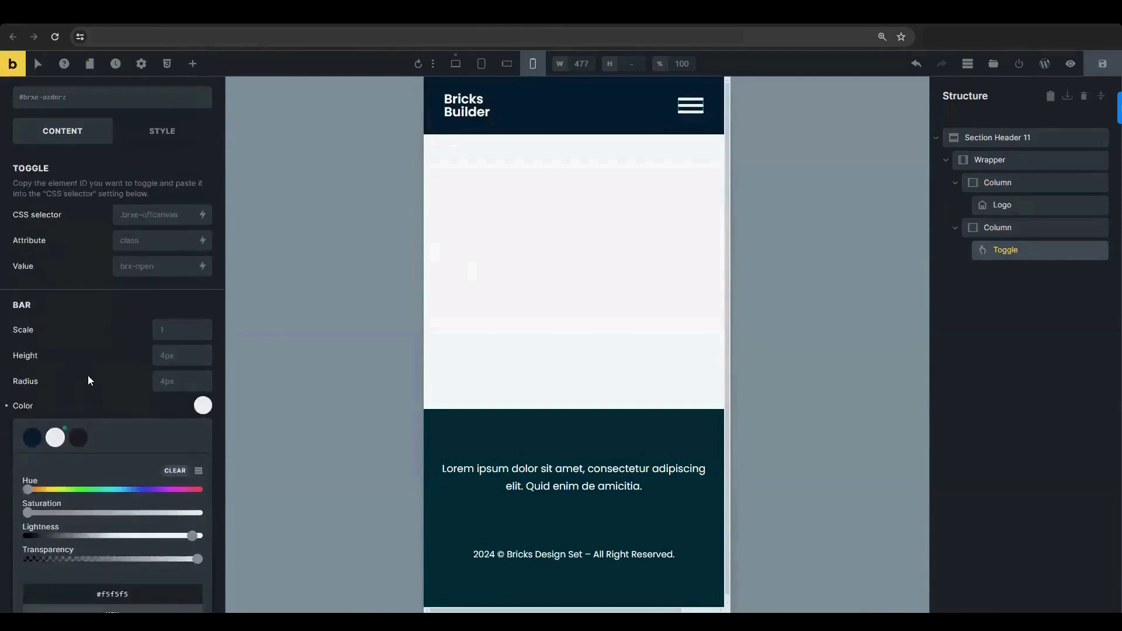
click(88, 381)
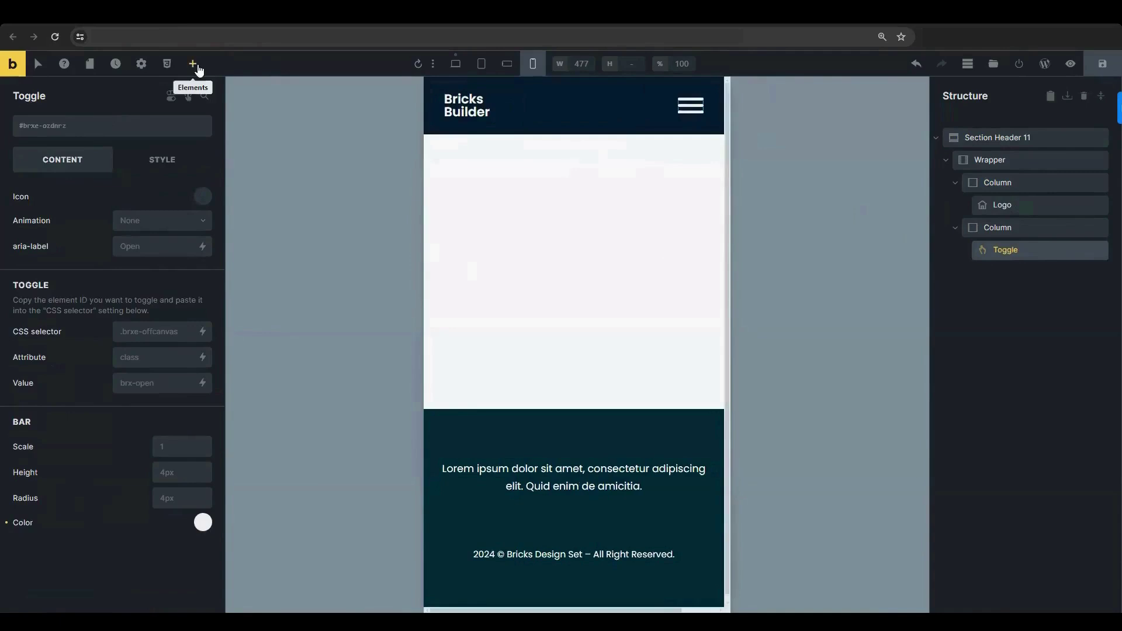
Add an Offcanvas element at top level below Section Header 11.
click(197, 69)
text(off)
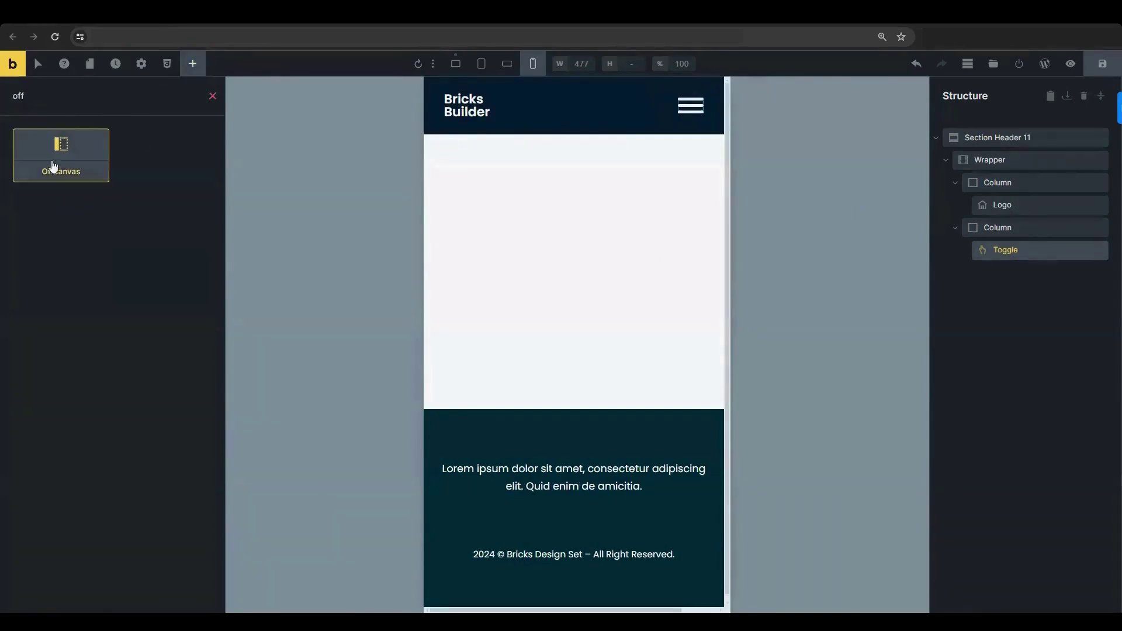
click(43, 149)
drag(975, 274, 1002, 324)
drag(1036, 377, 1073, 383)
Enable Keep open while styling and make the offcanvas slide in from the Right.
click(991, 281)
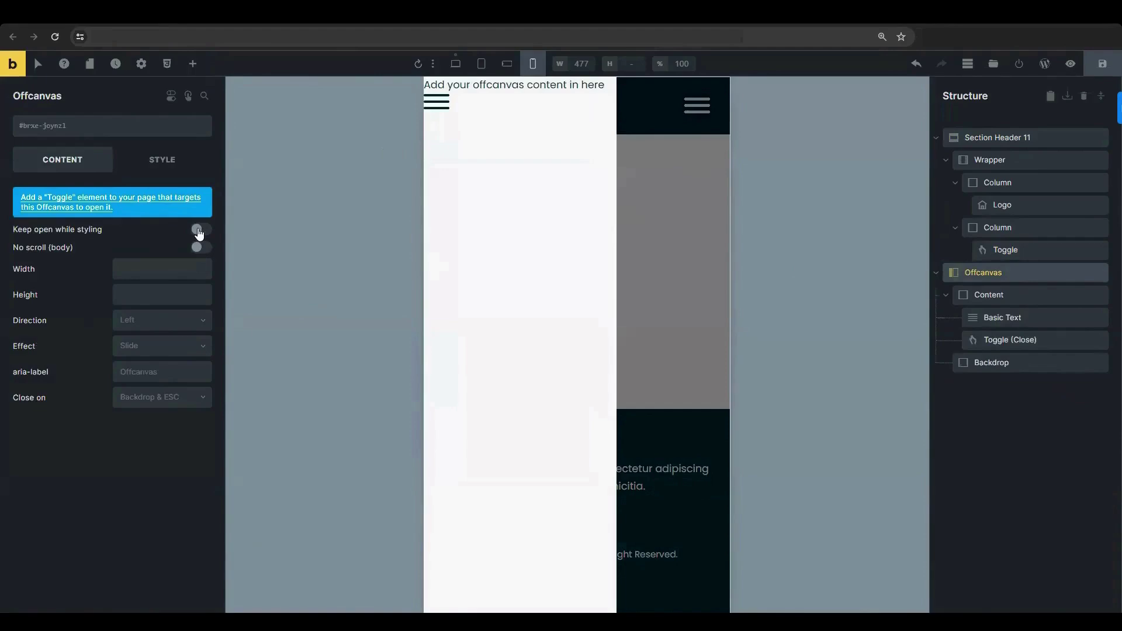
click(199, 230)
click(143, 325)
click(153, 362)
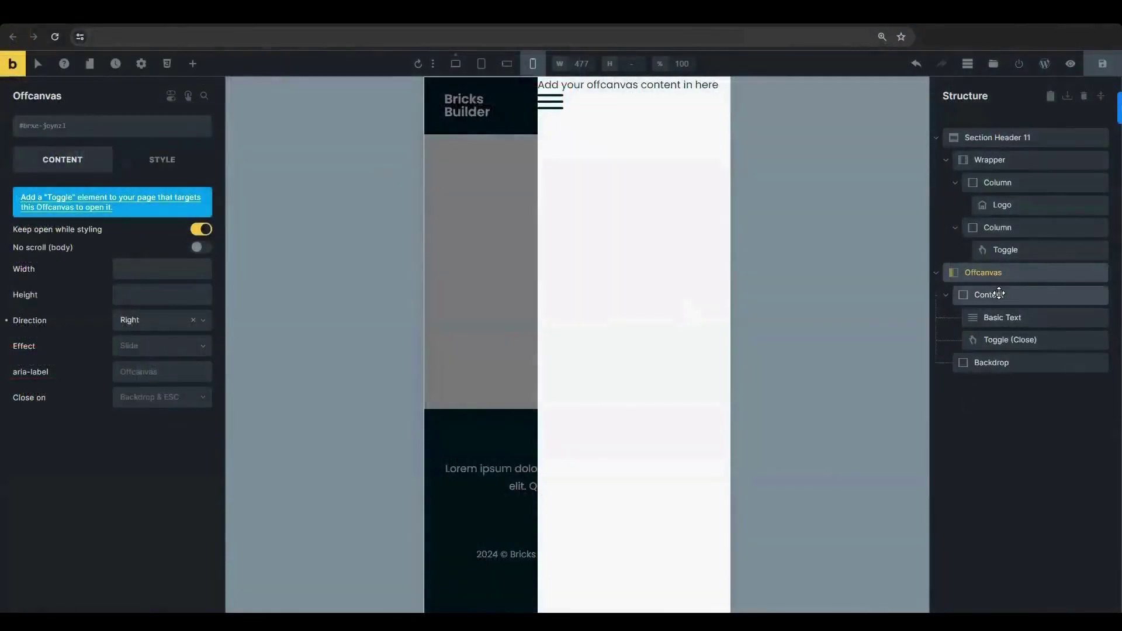
click(999, 295)
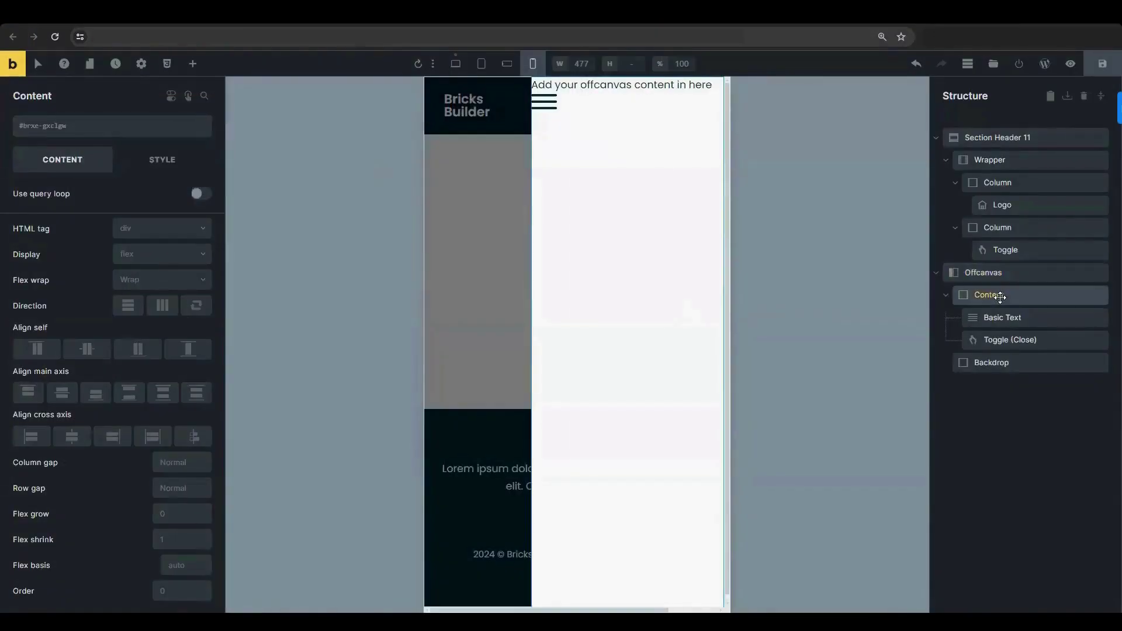
Add a Block at the top of the offcanvas content, above the text.
click(193, 64)
text(blob)
key(BackSpace)
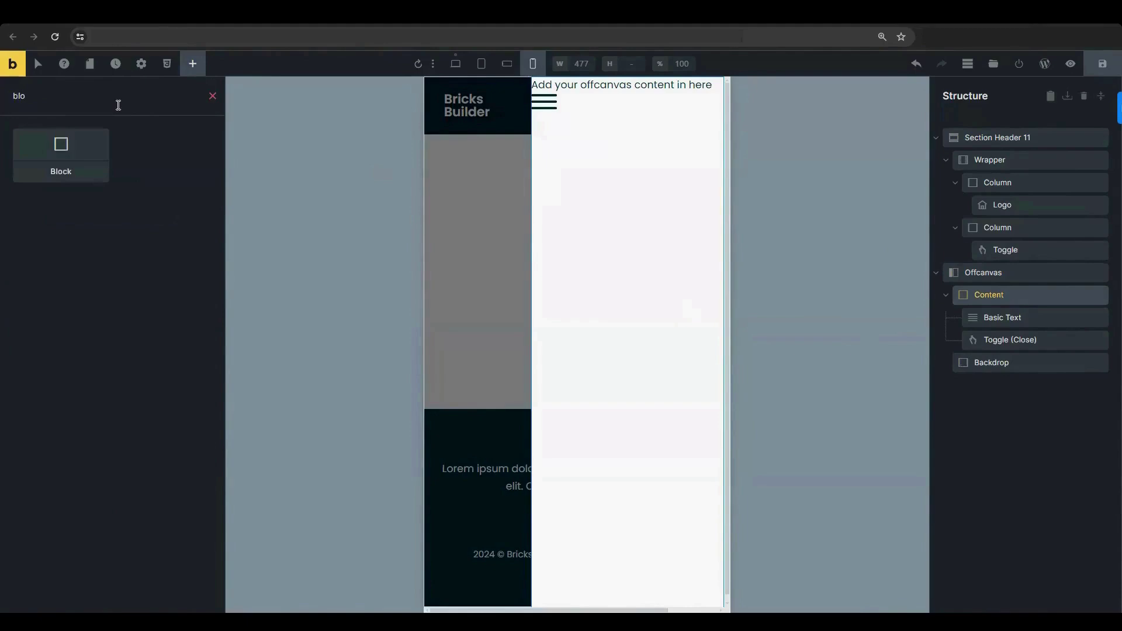
text(ck)
click(64, 153)
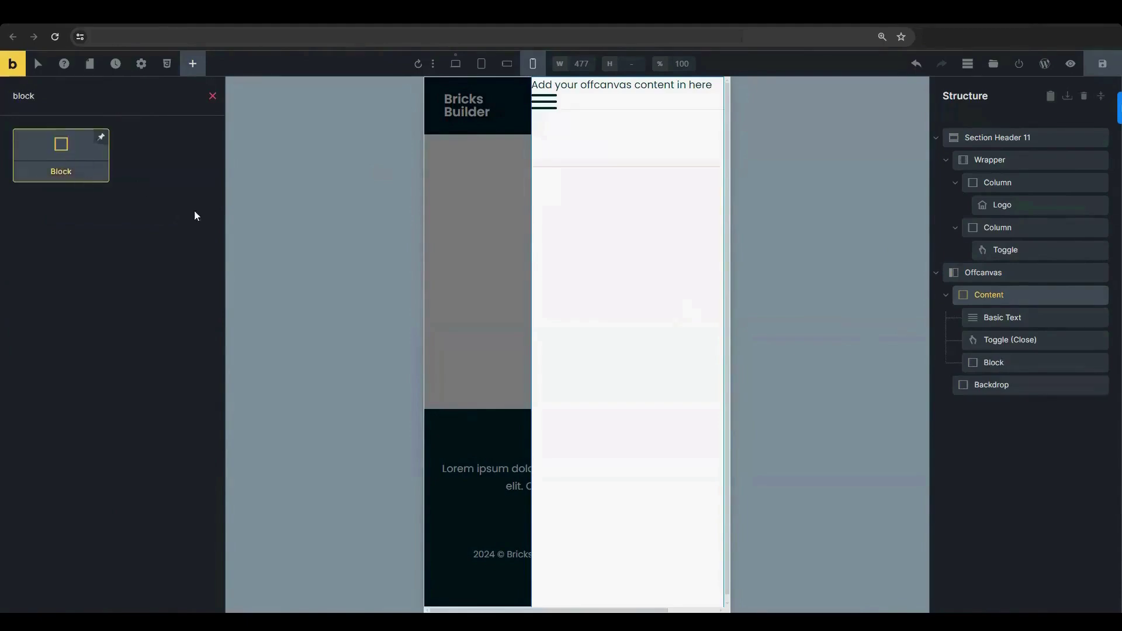
drag(974, 363, 982, 310)
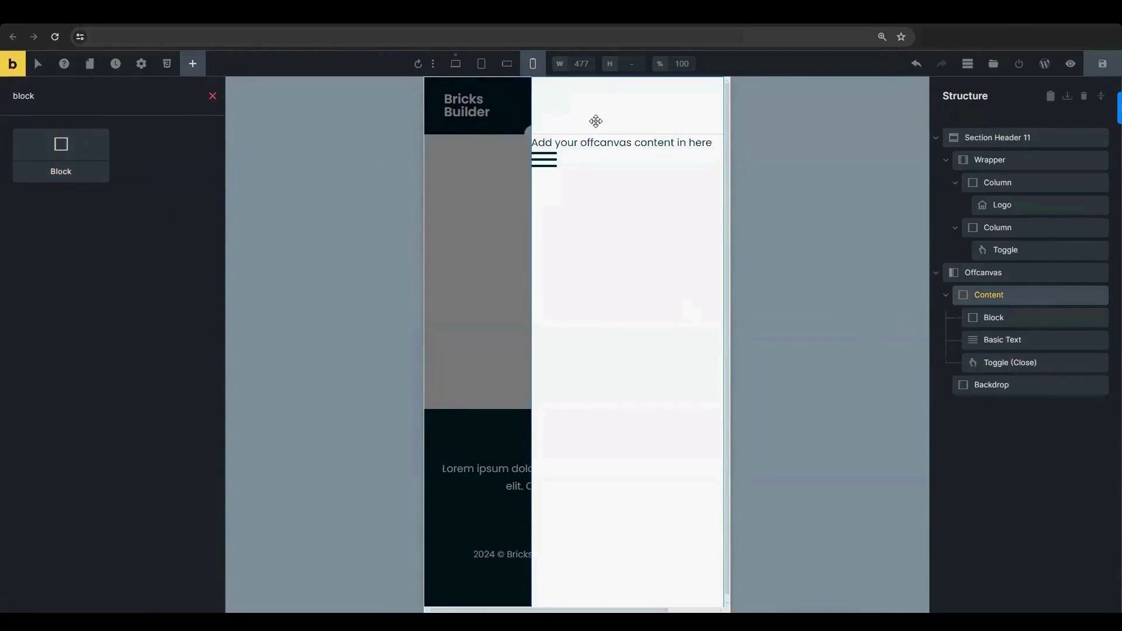
Place an Image inside the new block with Object fit set to Cover.
key(ctrl+a)
text(image)
click(95, 160)
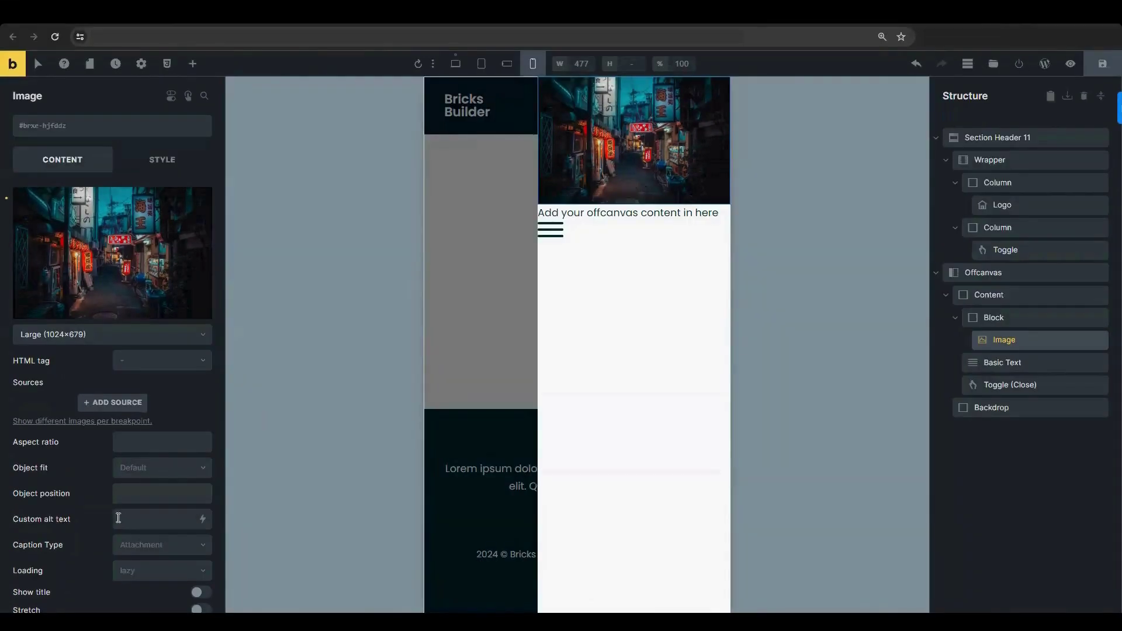
scroll(108, 496, down, 1)
click(119, 415)
click(142, 447)
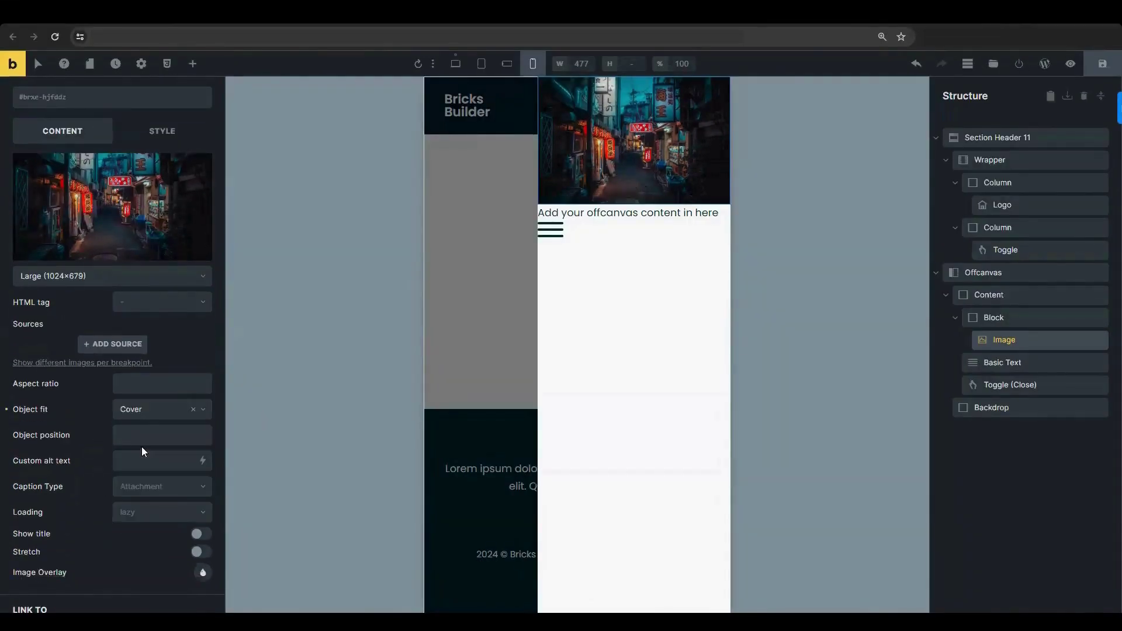
Give the image's block a bottom margin of 30.
click(993, 318)
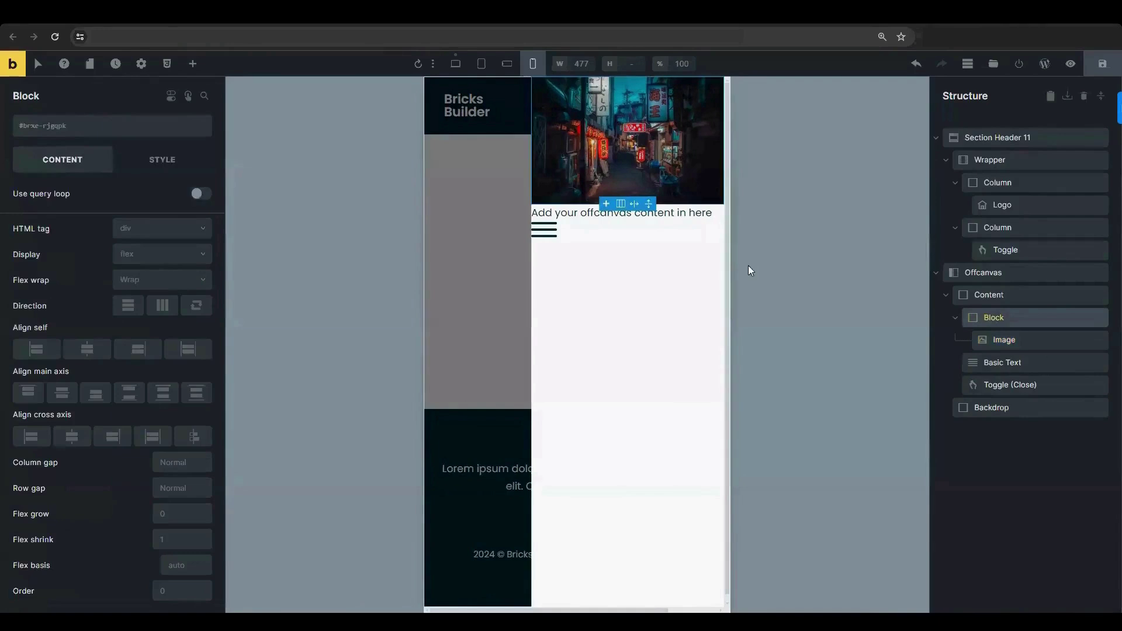
click(183, 165)
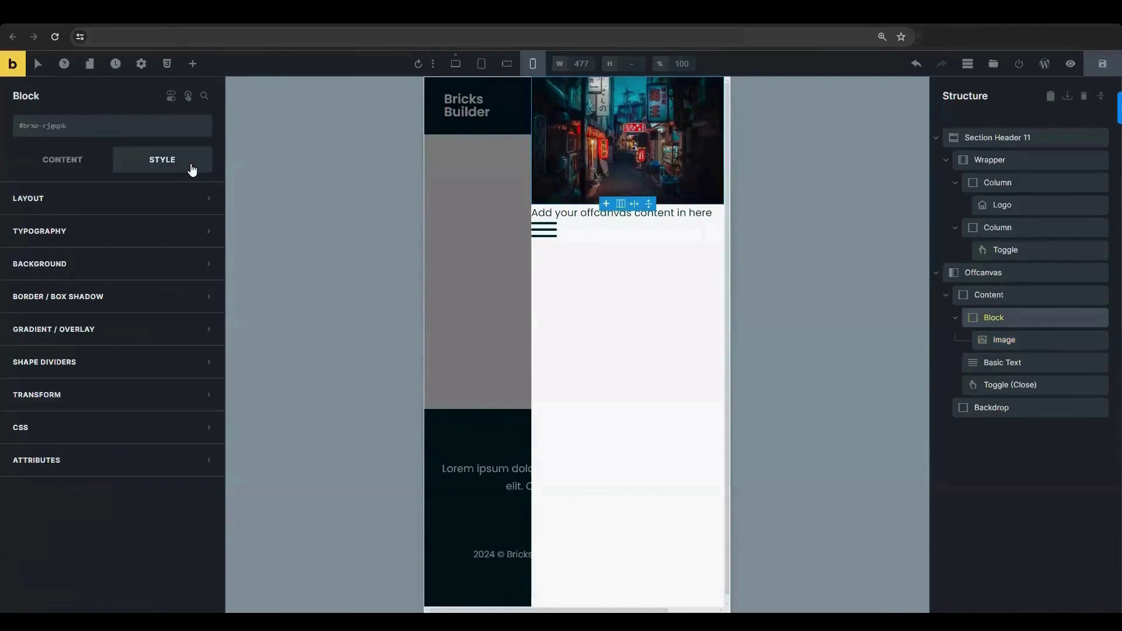
click(150, 199)
click(109, 306)
text(30)
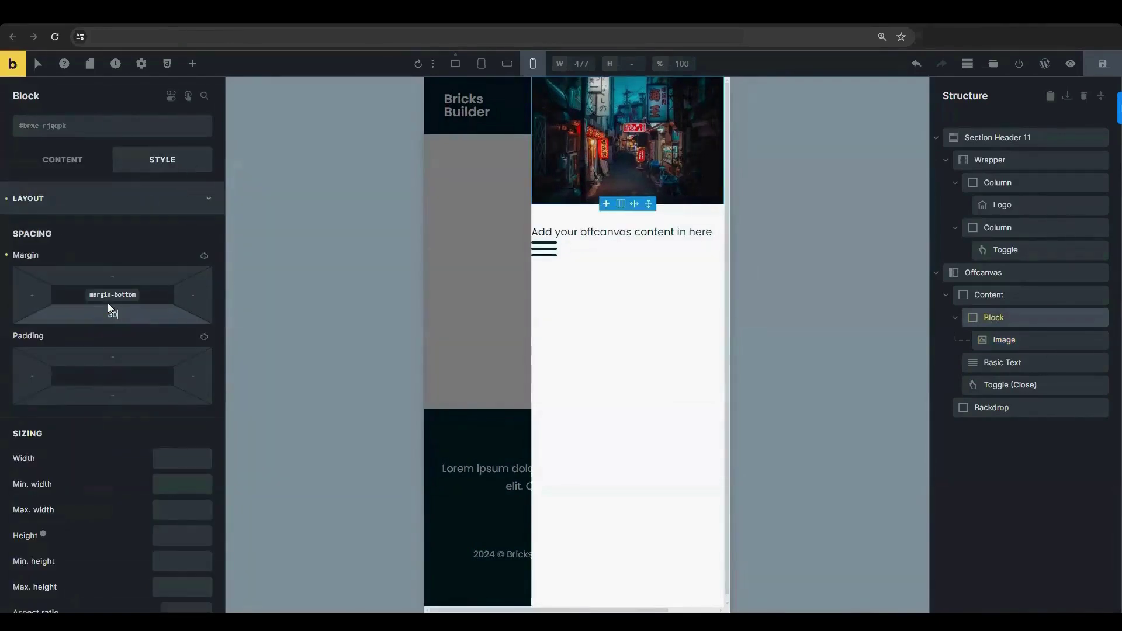
key(ctrl+shift+e)
Add a second block below the image block and centre the booking text in it.
text(blo)
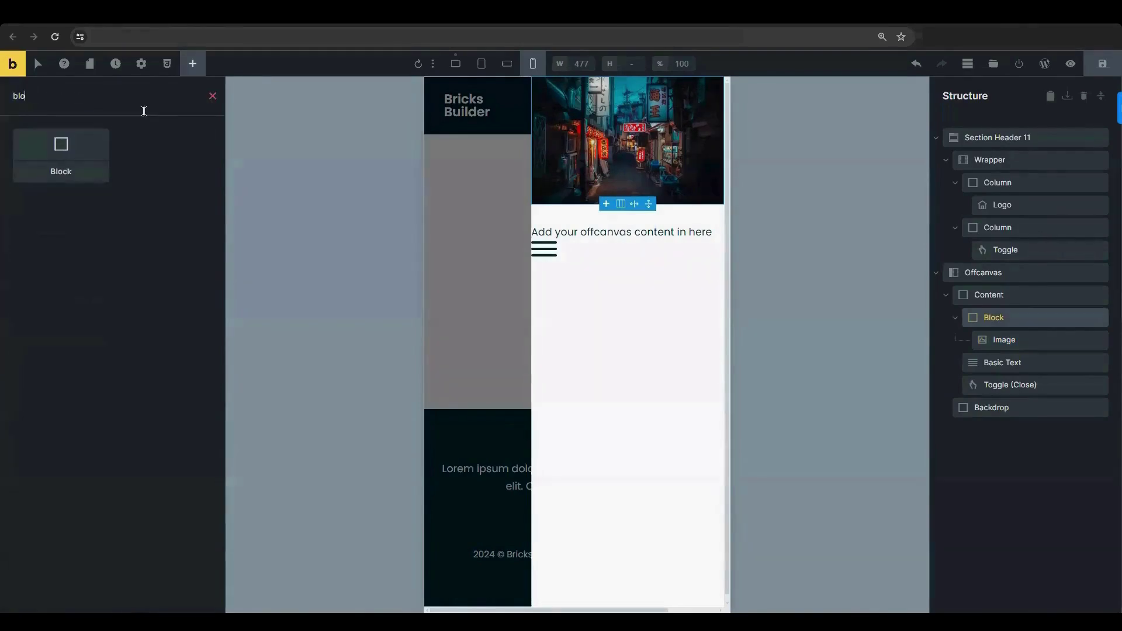
drag(101, 144, 1025, 363)
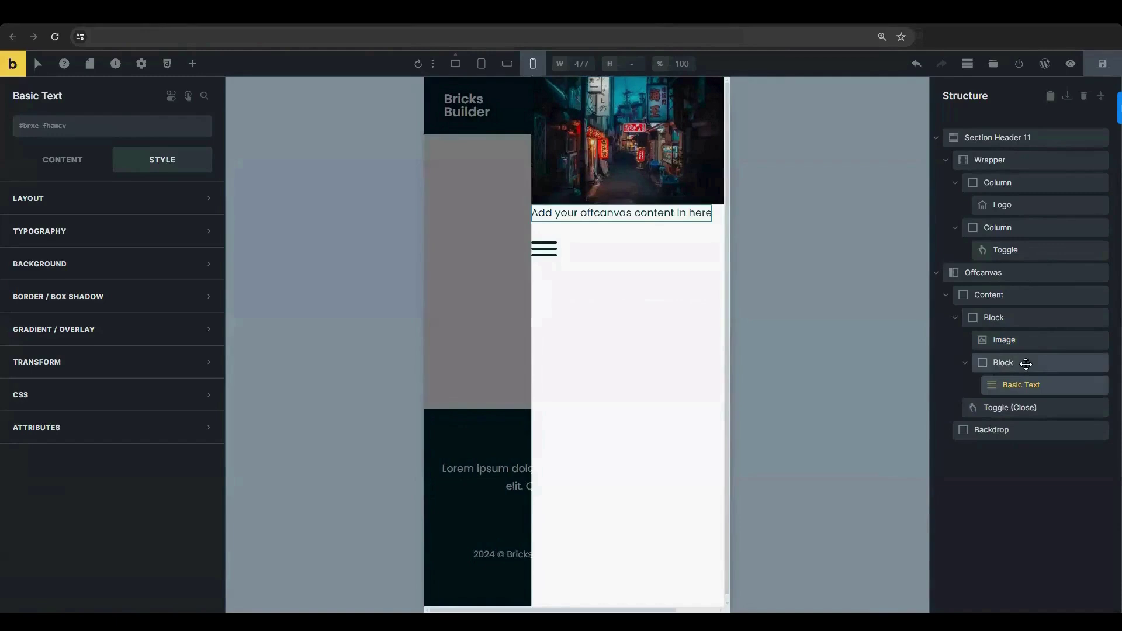
click(1003, 362)
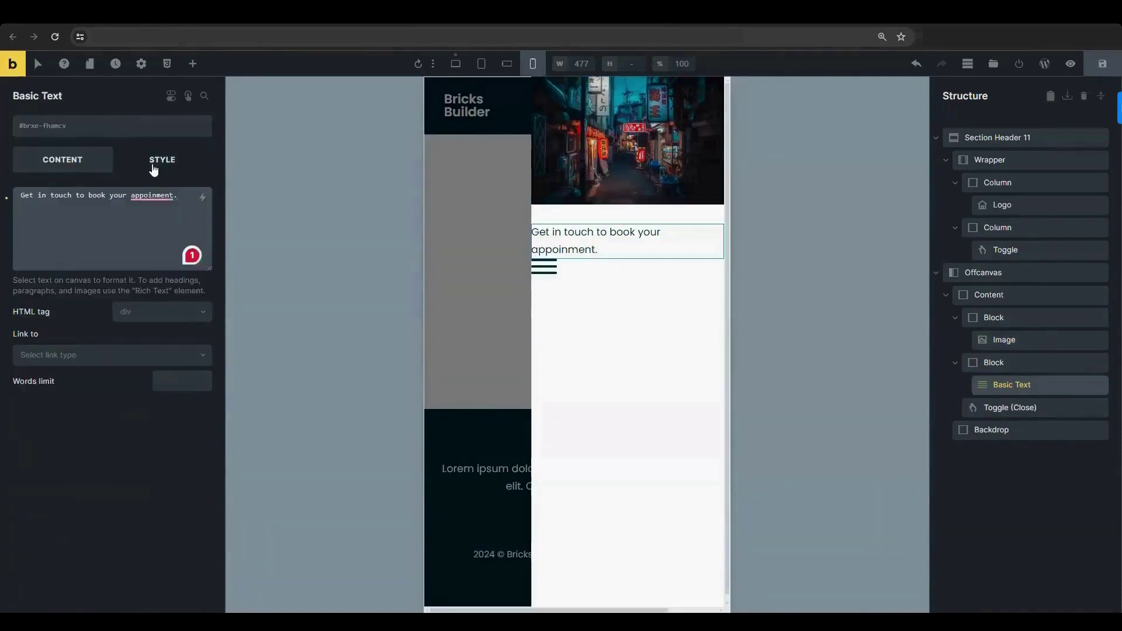
click(153, 168)
scroll(112, 431, down, 5)
click(113, 405)
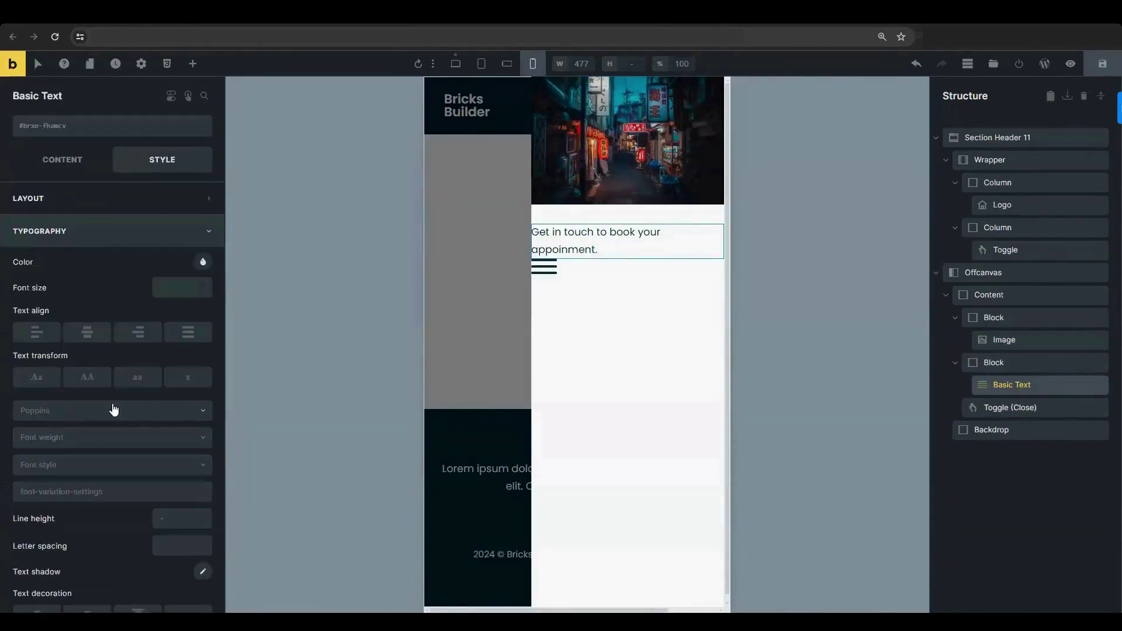
click(90, 336)
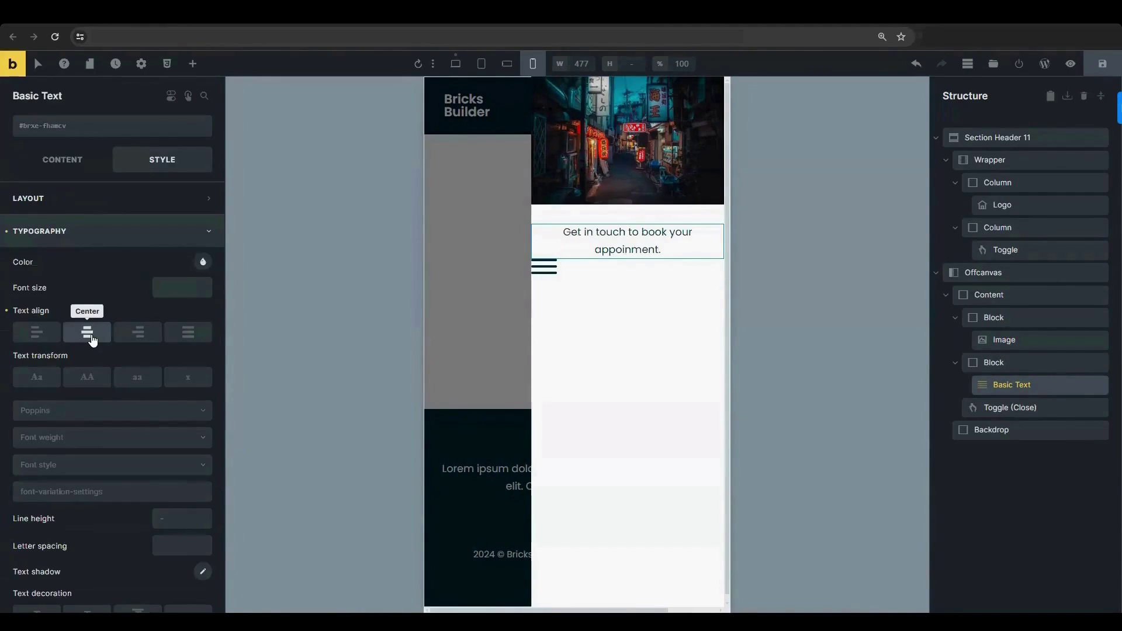
Add a Form element into the block holding the booking text.
click(188, 95)
click(203, 66)
text(form)
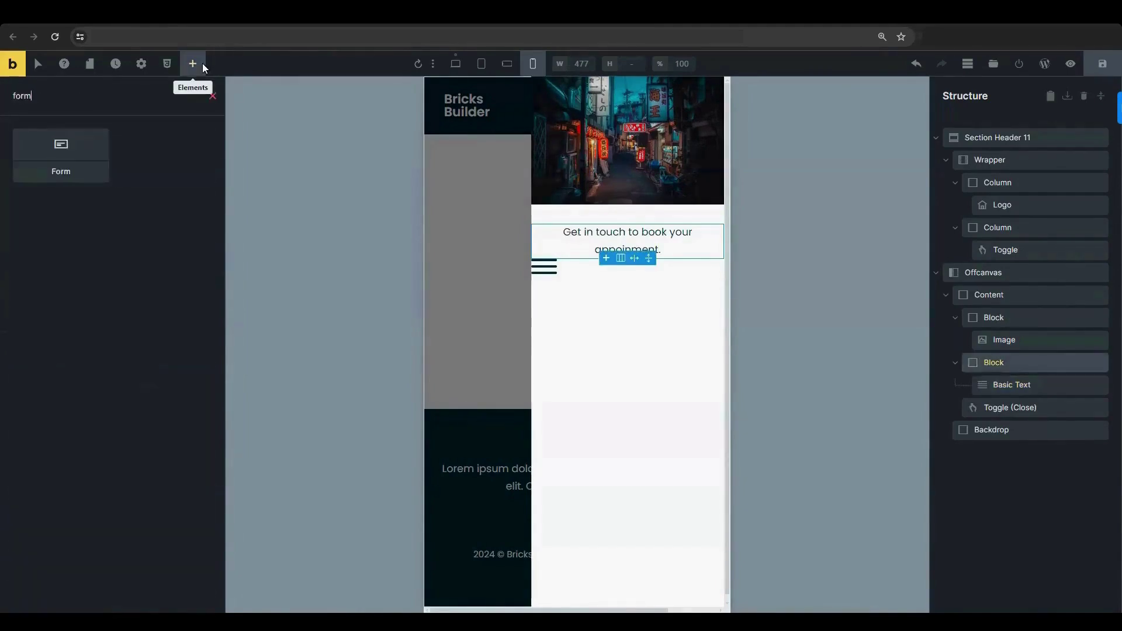
click(55, 142)
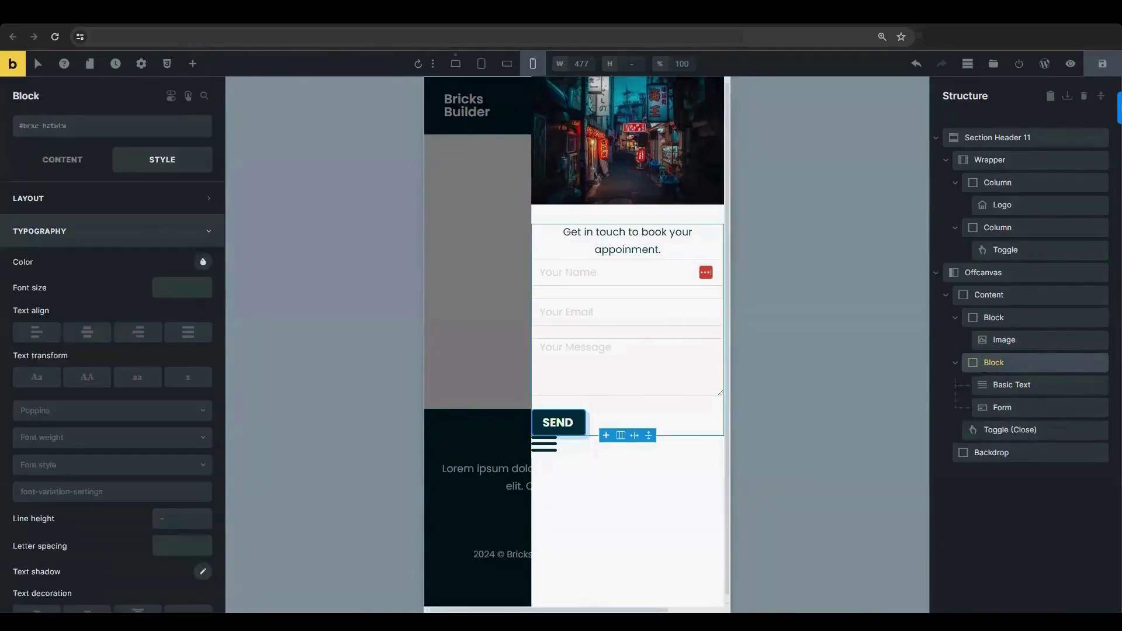
Set the text-and-form block's row gap to 40.
click(60, 165)
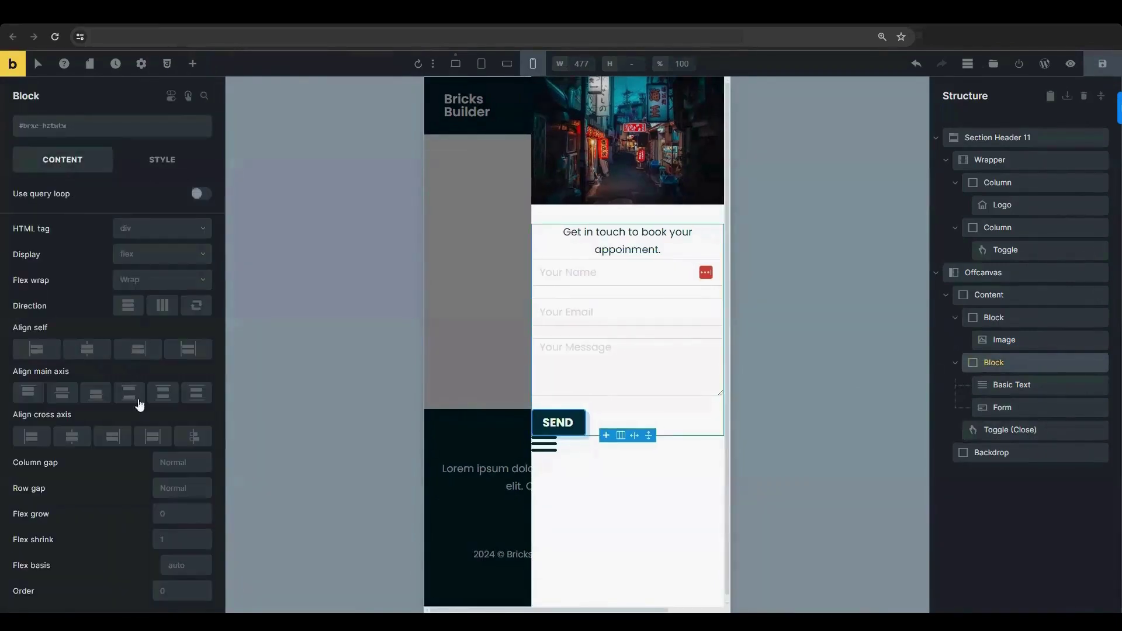
click(173, 487)
text(40)
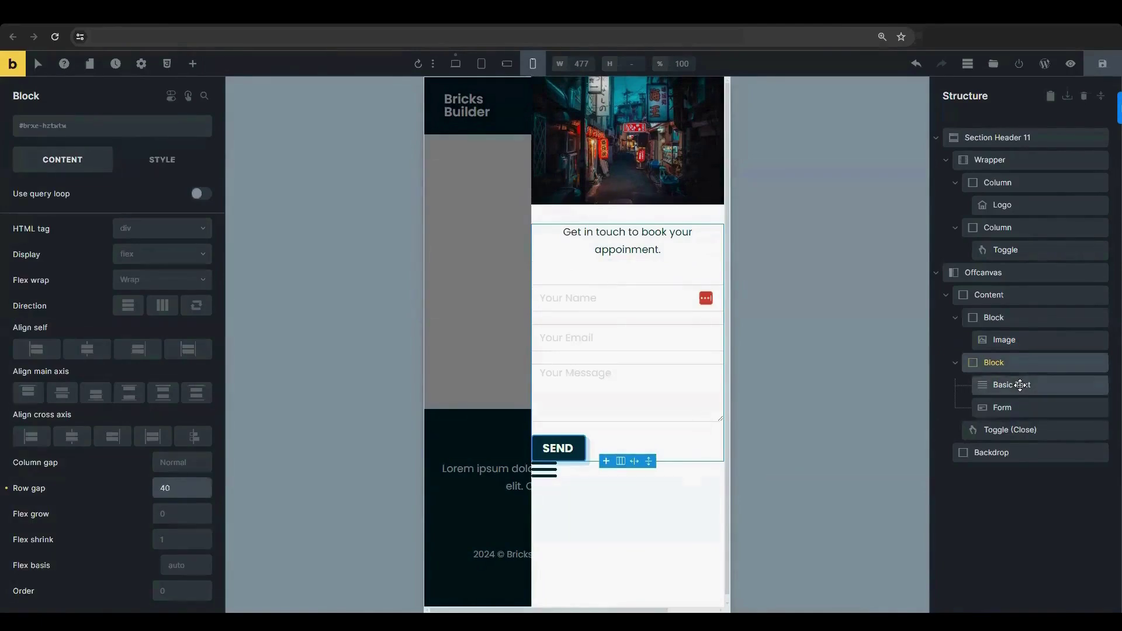
Delete the form's Name field and change the Email placeholder to 'Email Address'.
click(1001, 407)
click(206, 251)
click(63, 252)
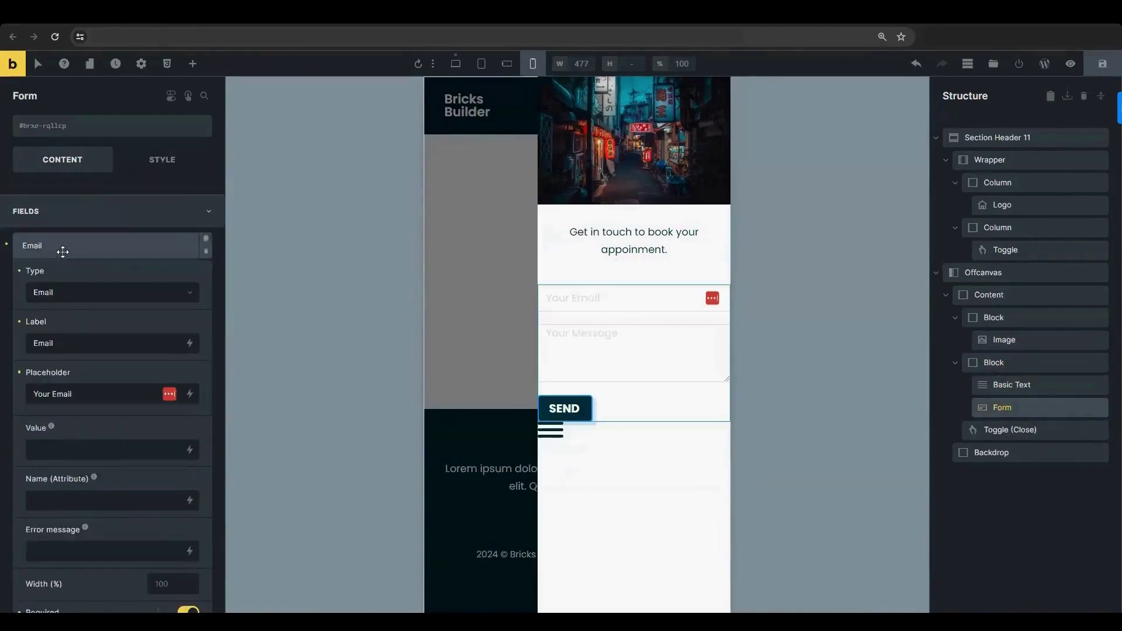
triple_click(83, 394)
text(Email Address)
Give the submit button a custom style with 100% width.
scroll(84, 403, down, 8)
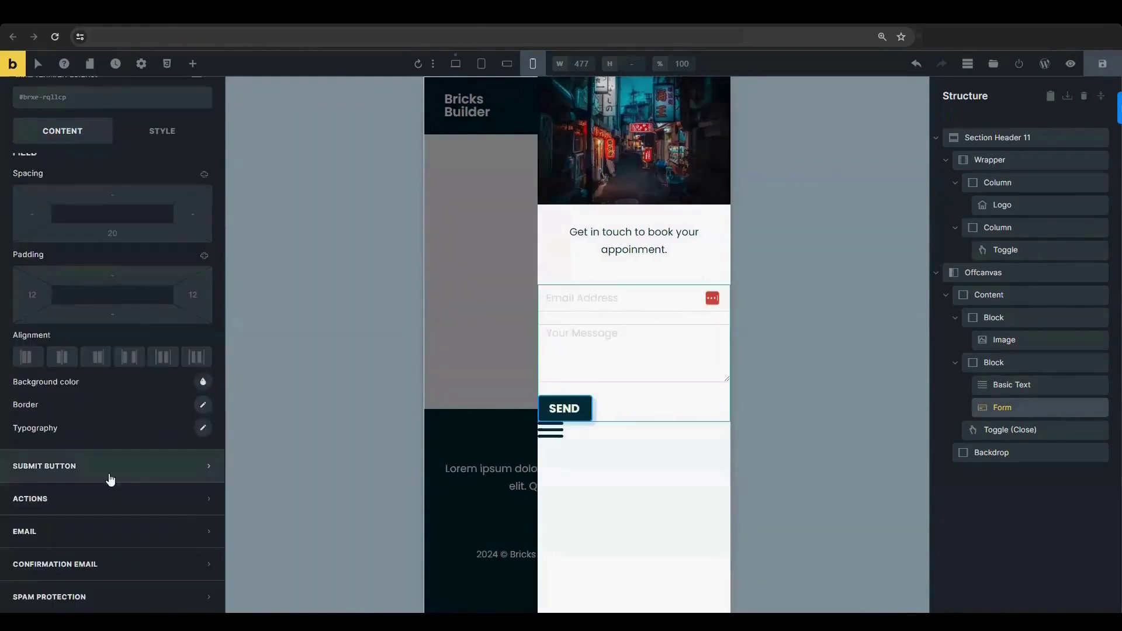
click(111, 468)
click(196, 331)
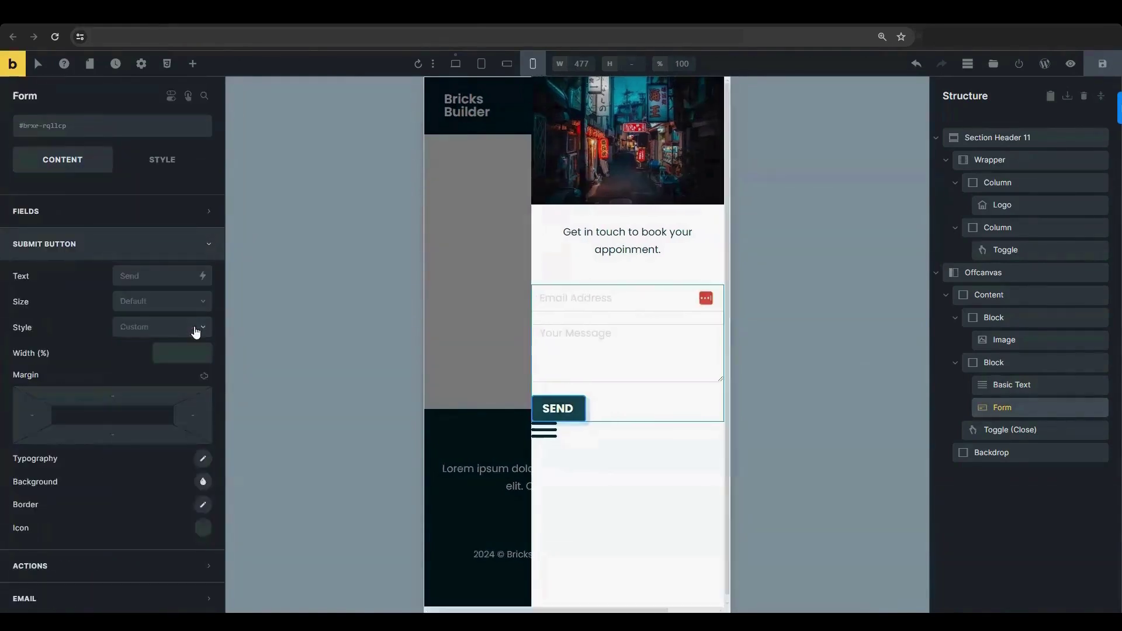
click(170, 354)
text(100)
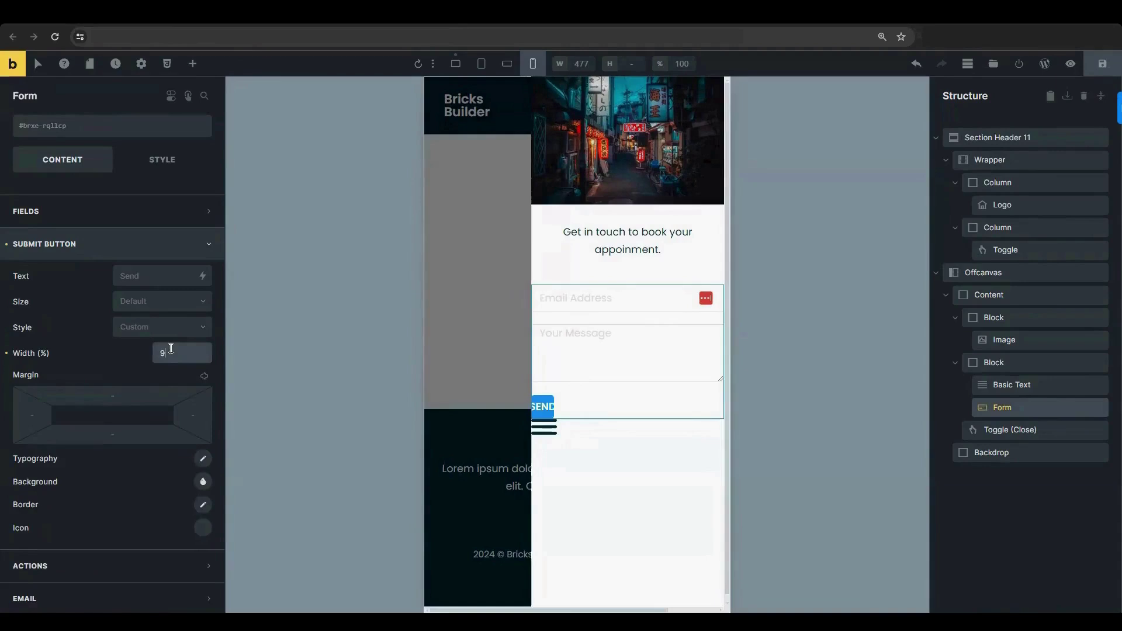
click(117, 211)
click(203, 362)
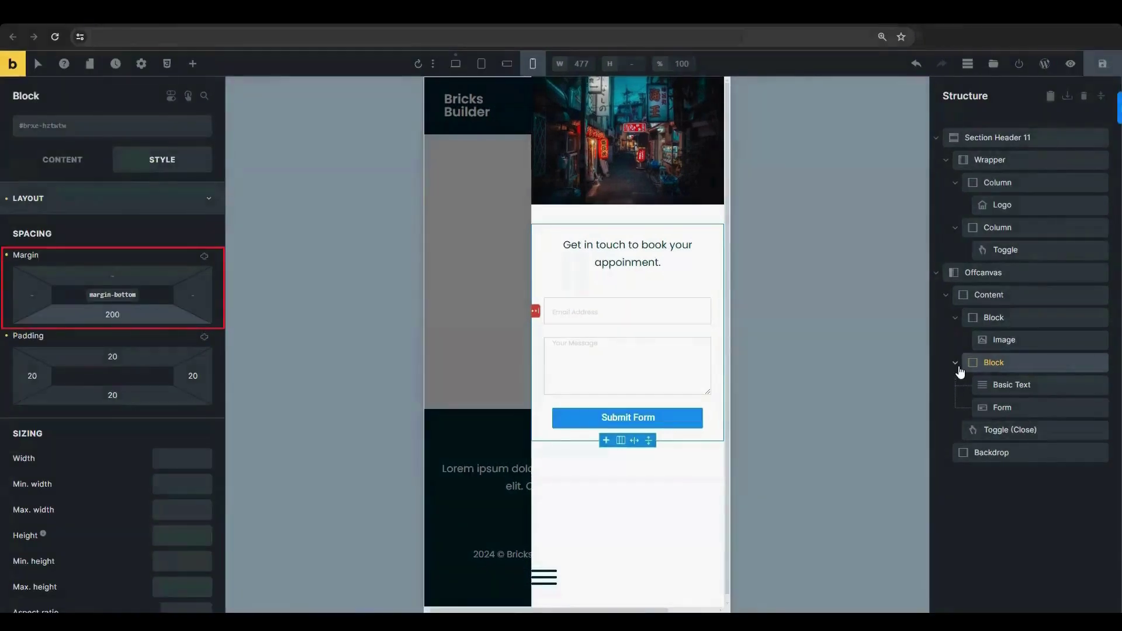
Save the template, then add a new Block containing a Basic Text element.
click(1014, 385)
click(1103, 64)
click(192, 63)
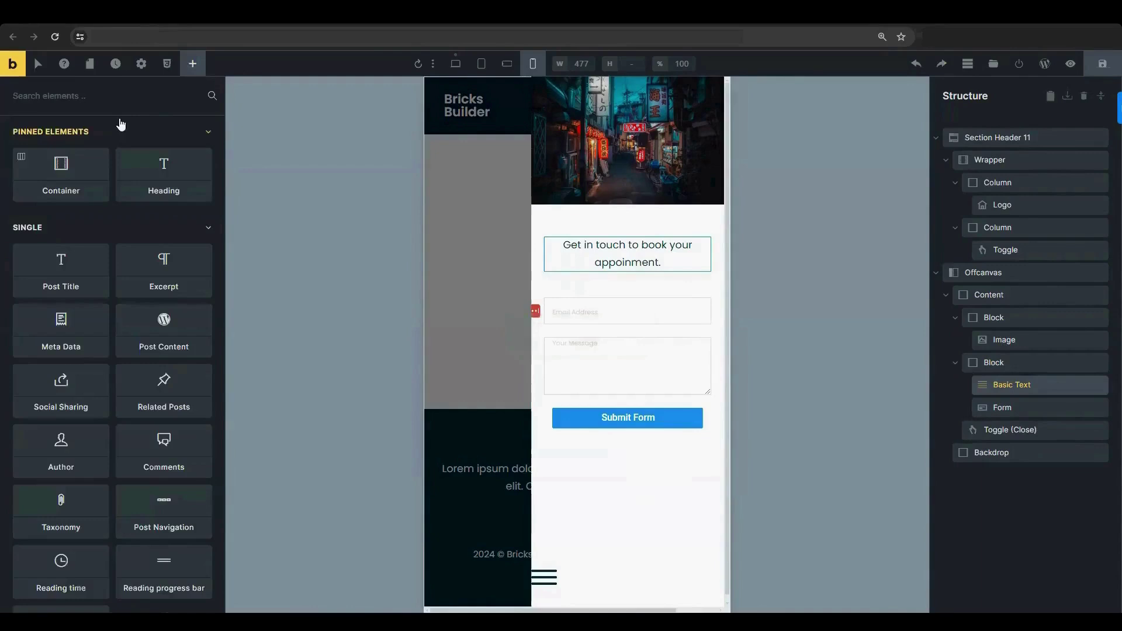
text(blo)
click(60, 164)
text(bas)
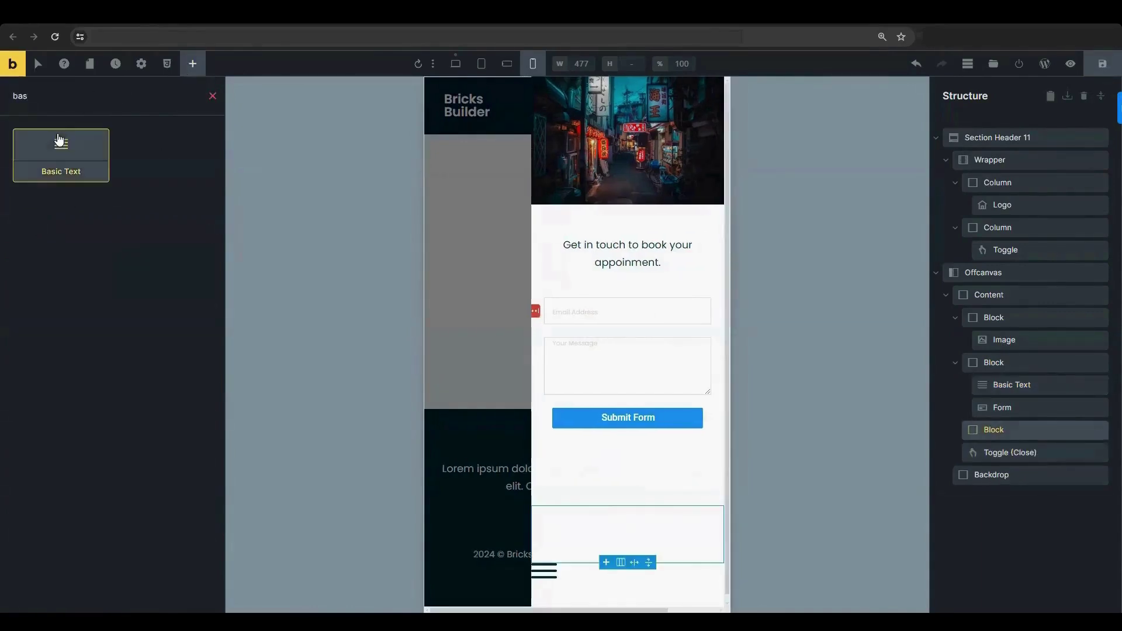
click(61, 152)
Set the footnote to font size 12, with block padding-left 20 and margin-bottom 30.
click(182, 285)
text(12)
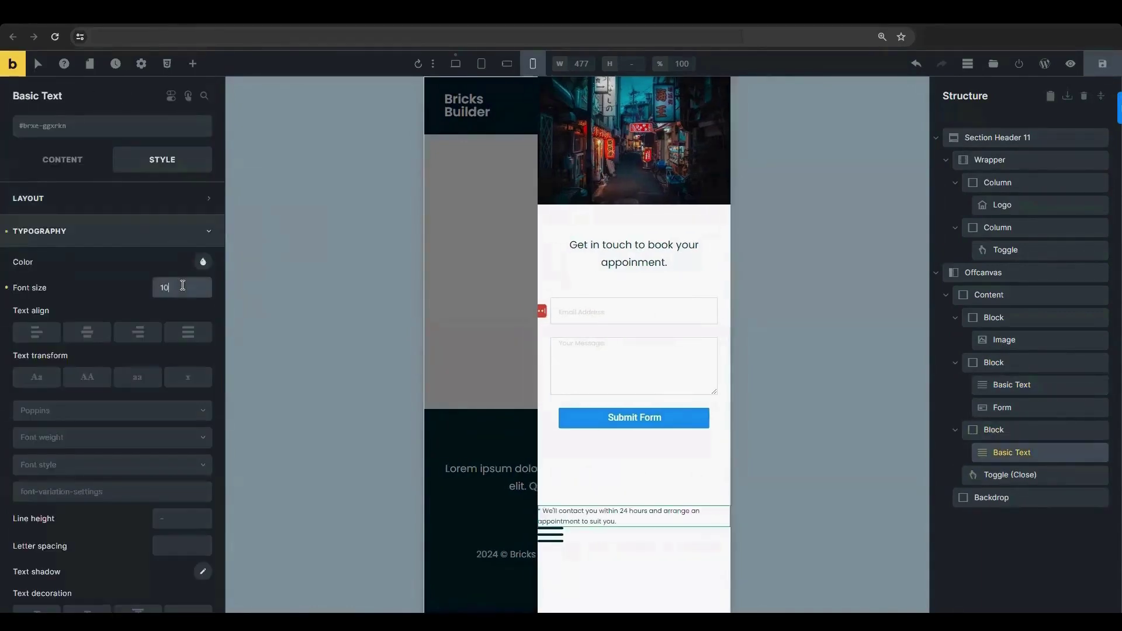
click(57, 209)
click(35, 375)
text(20)
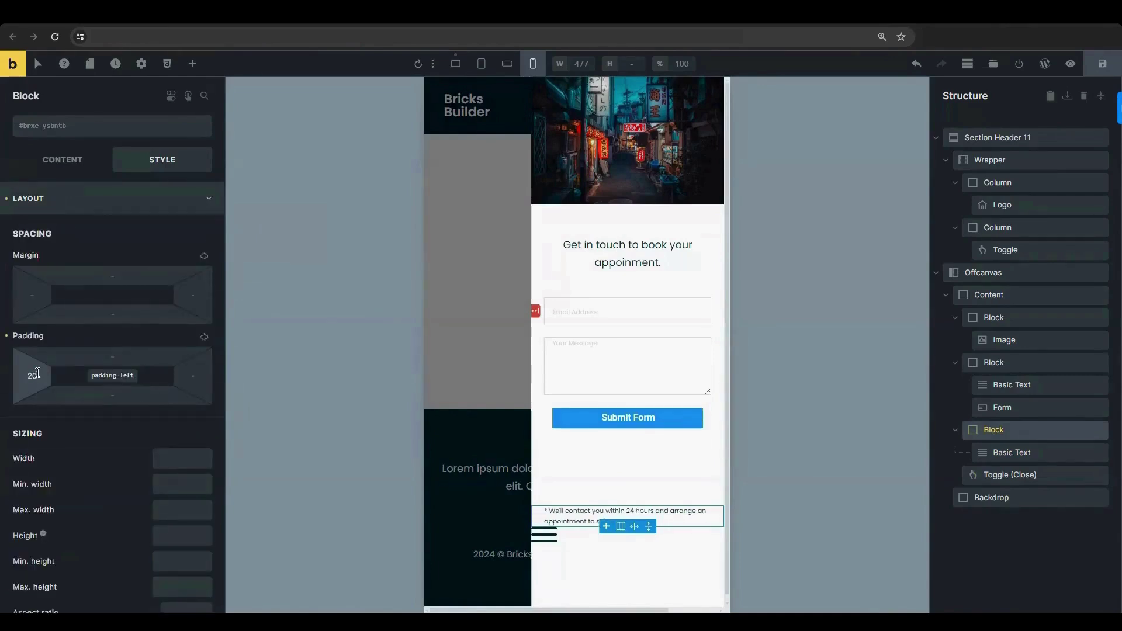
click(139, 316)
text(30)
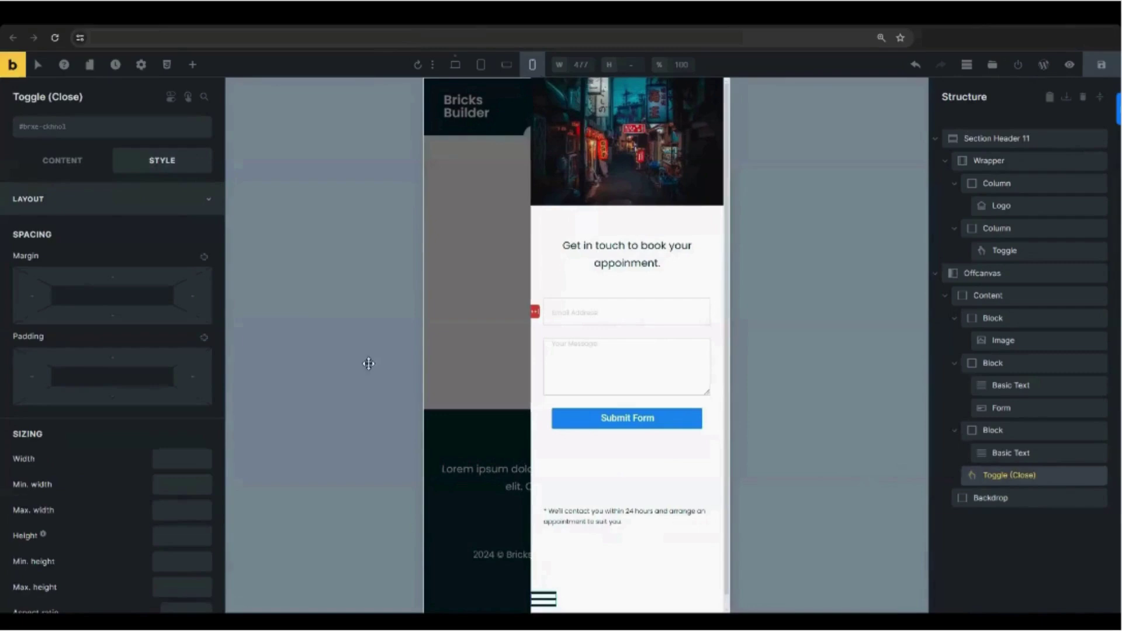
Choose the Themify 'close' X icon for the close toggle.
click(63, 160)
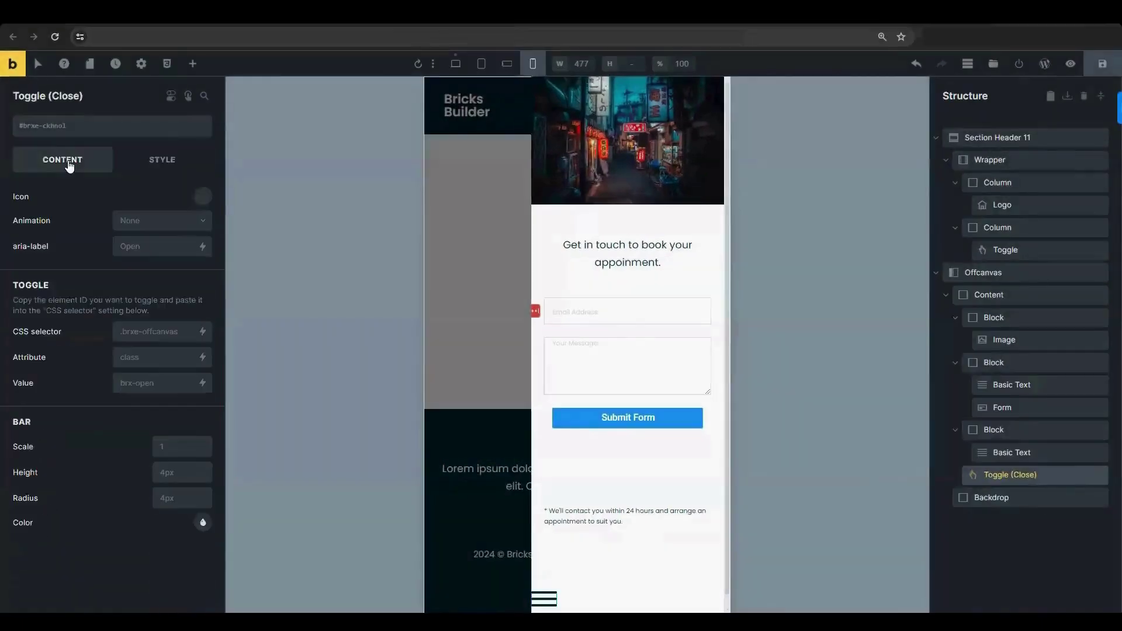
click(195, 198)
click(93, 233)
click(70, 335)
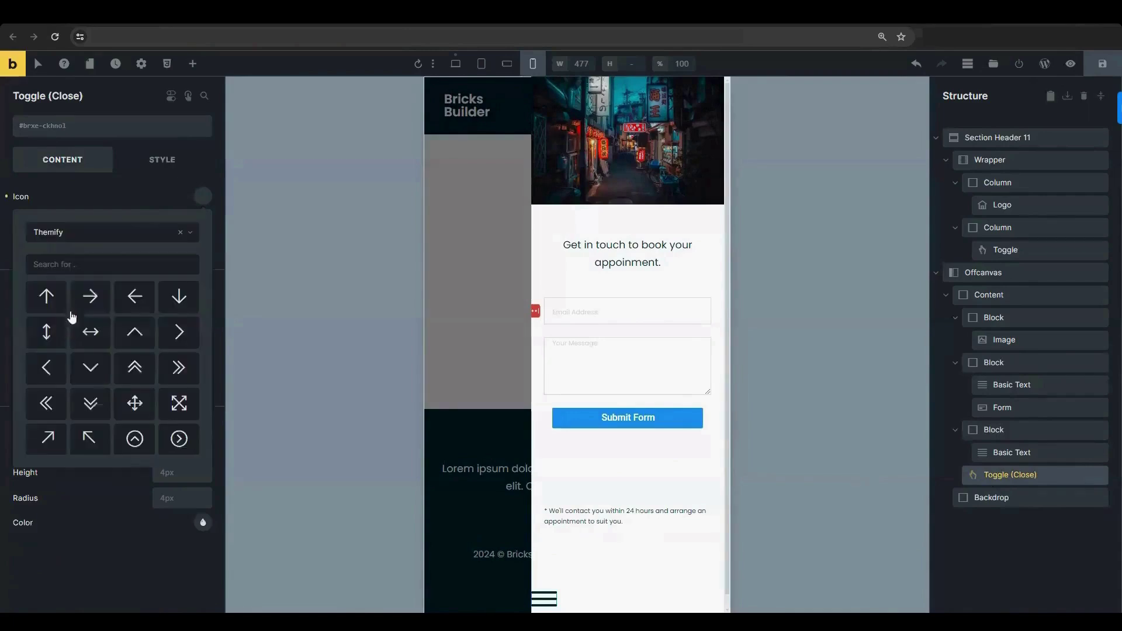
click(84, 257)
text(close)
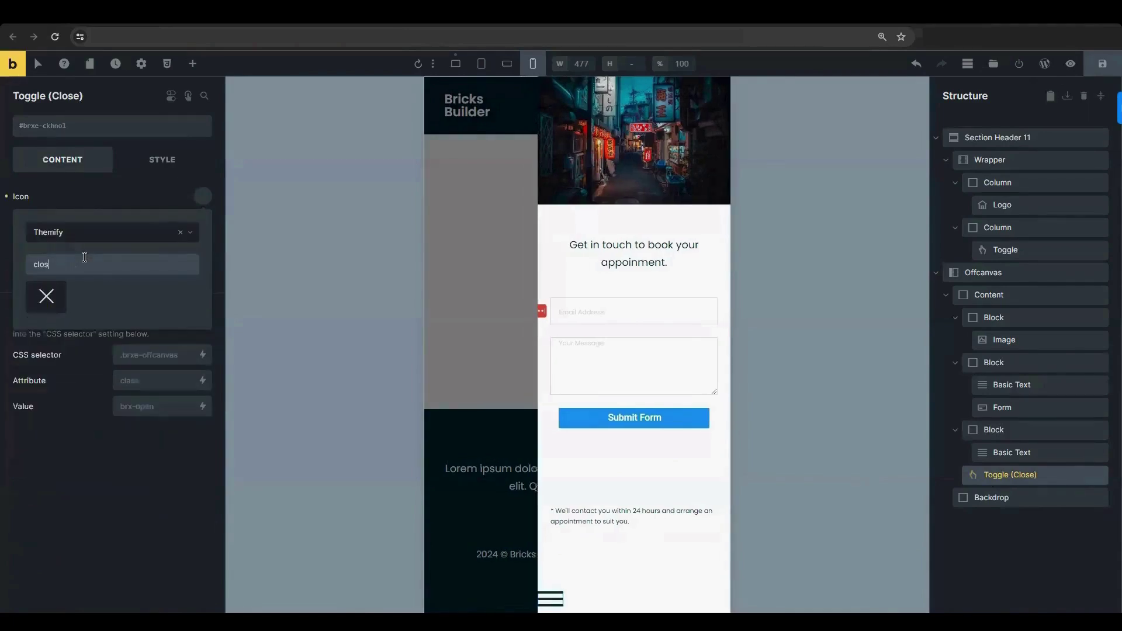
click(45, 295)
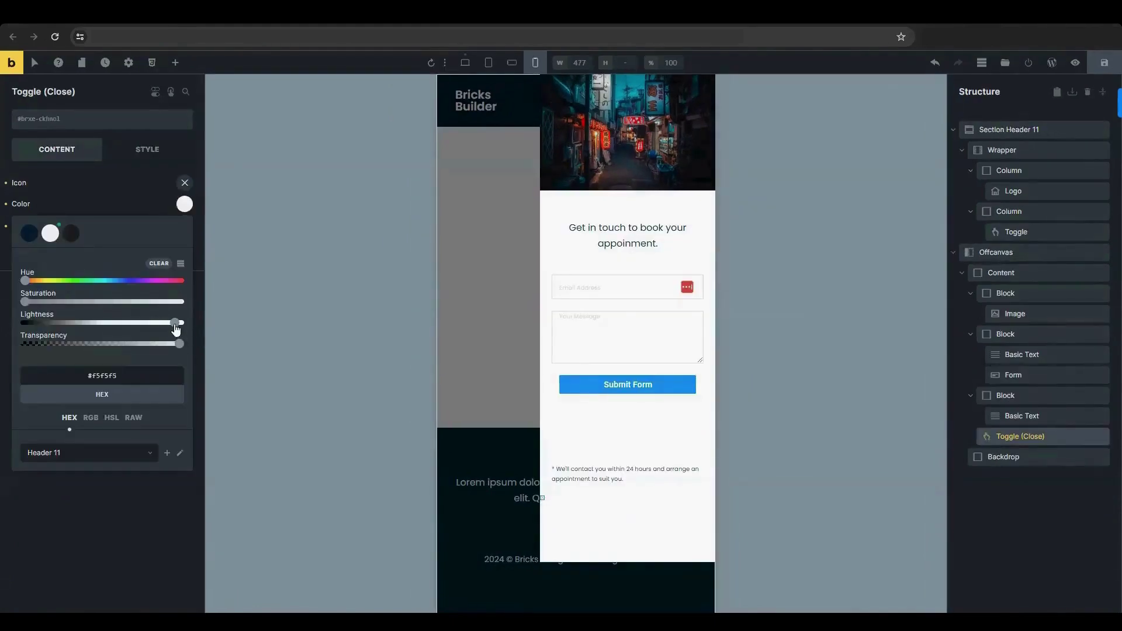
Colour the icon light grey and set the toggle's Align self to End.
drag(175, 326, 150, 325)
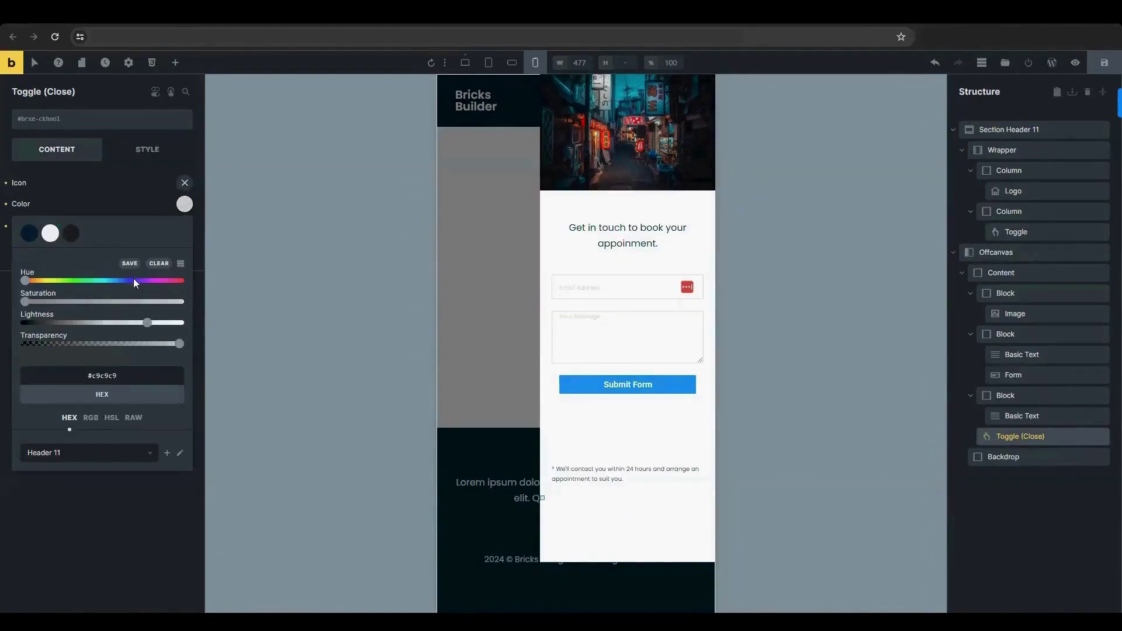
click(132, 166)
click(147, 149)
scroll(108, 479, down, 10)
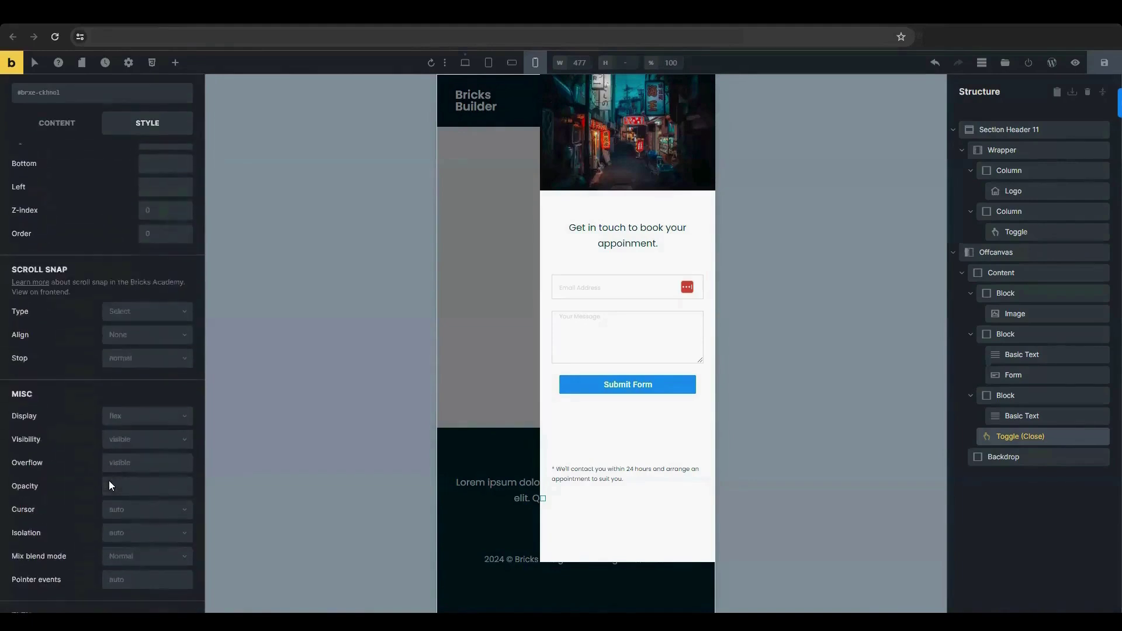
scroll(108, 480, down, 4)
click(126, 445)
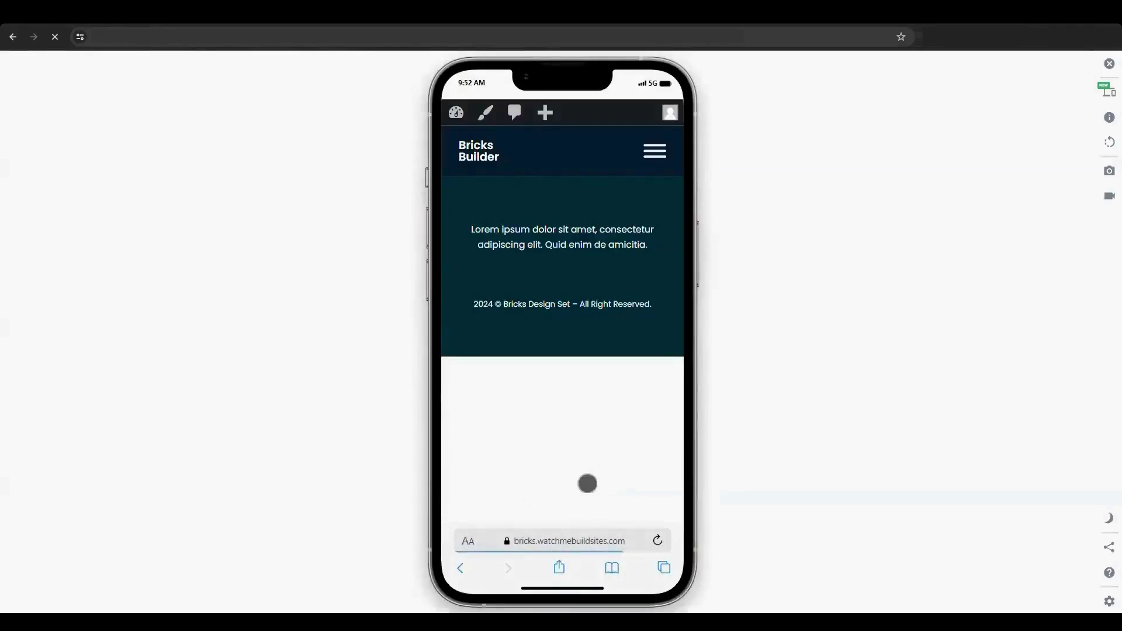
Open the panel from the hamburger, close it via the overlay, reopen it, then close it with the X.
click(651, 151)
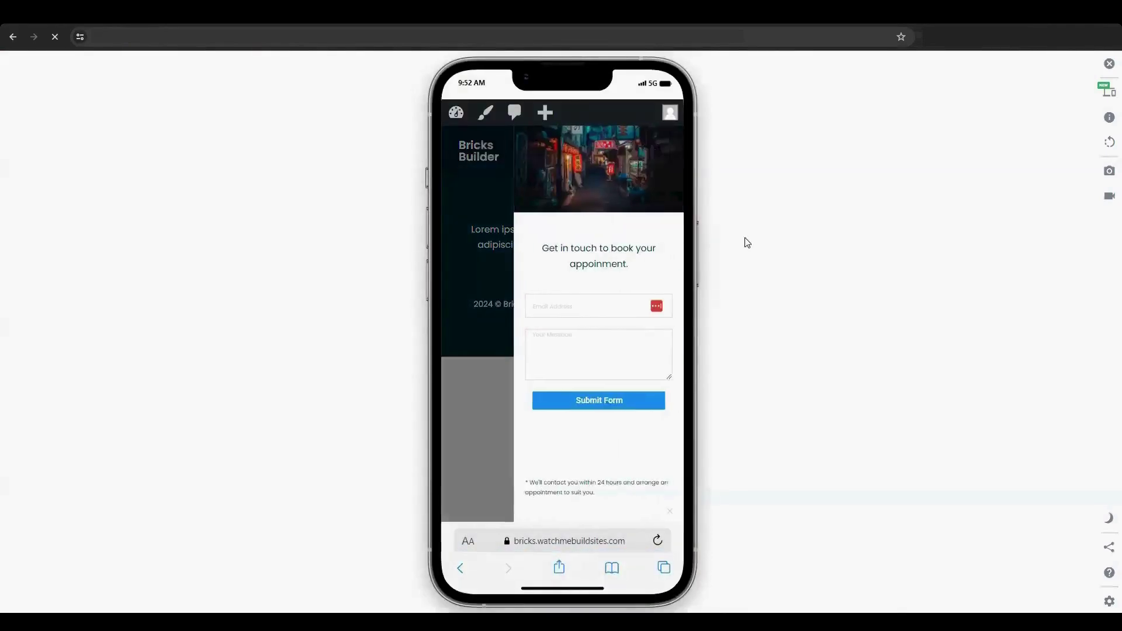
scroll(640, 300, down, 1)
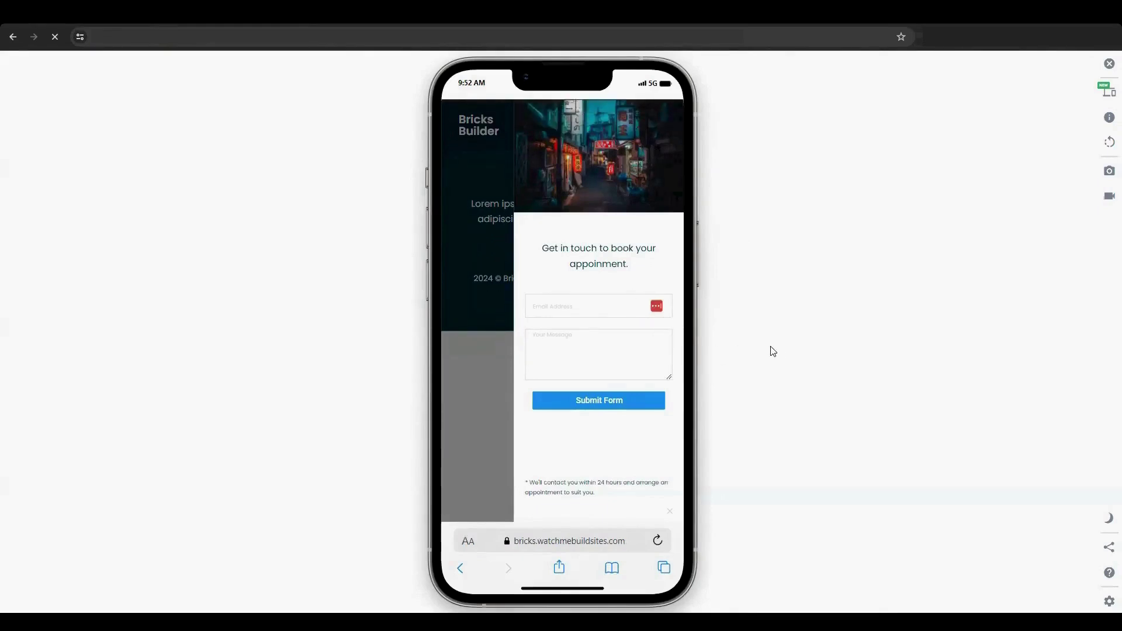
click(657, 401)
click(474, 424)
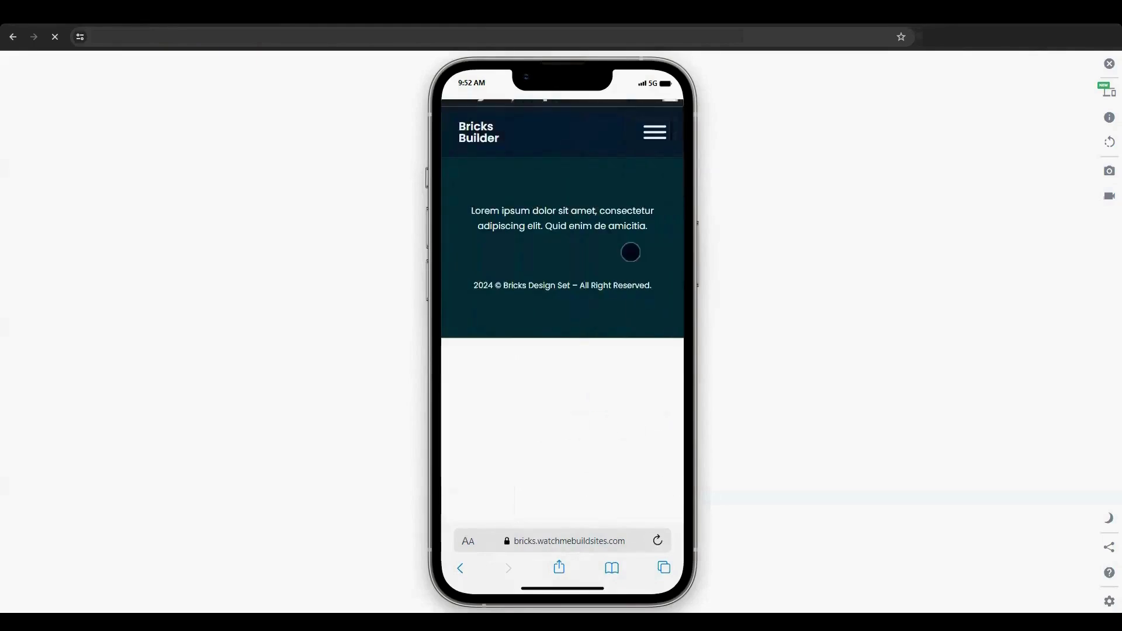
click(648, 133)
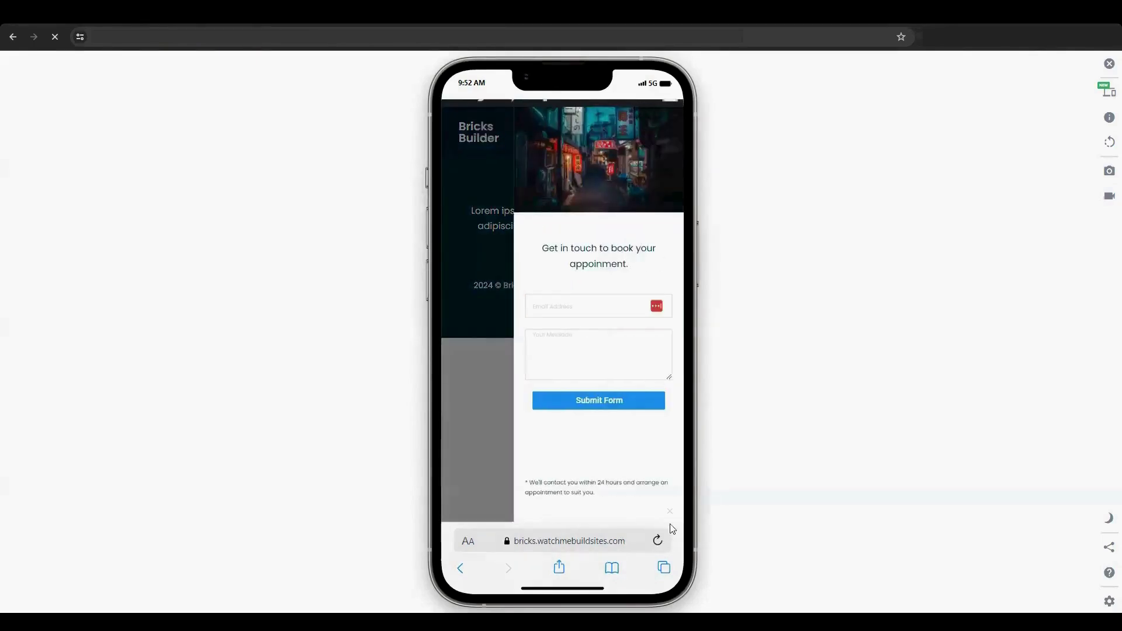
click(669, 510)
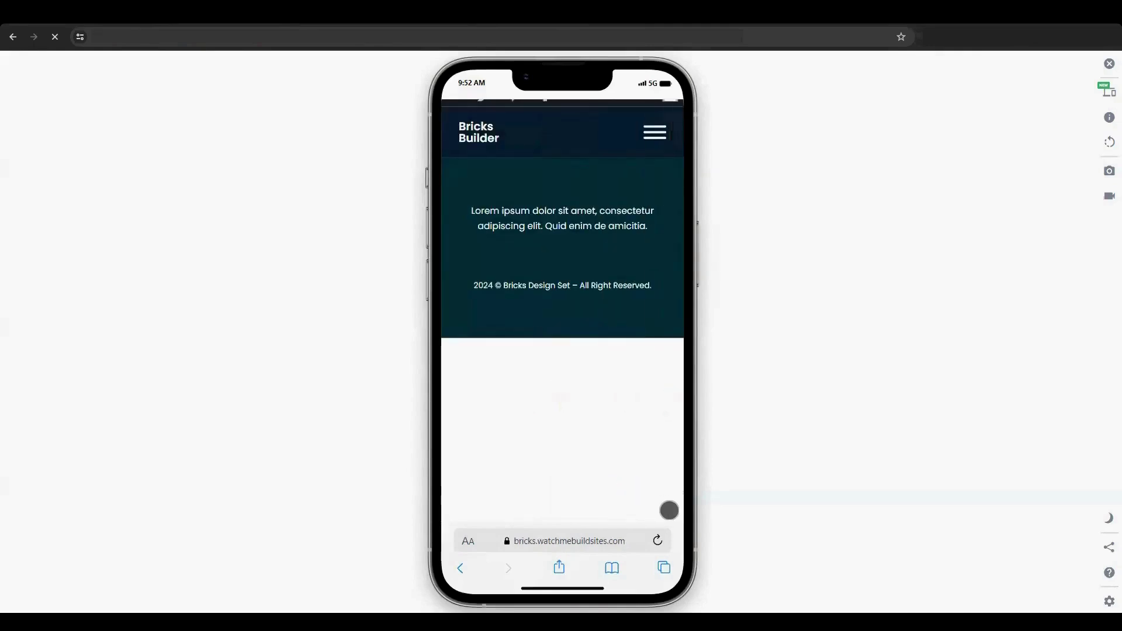